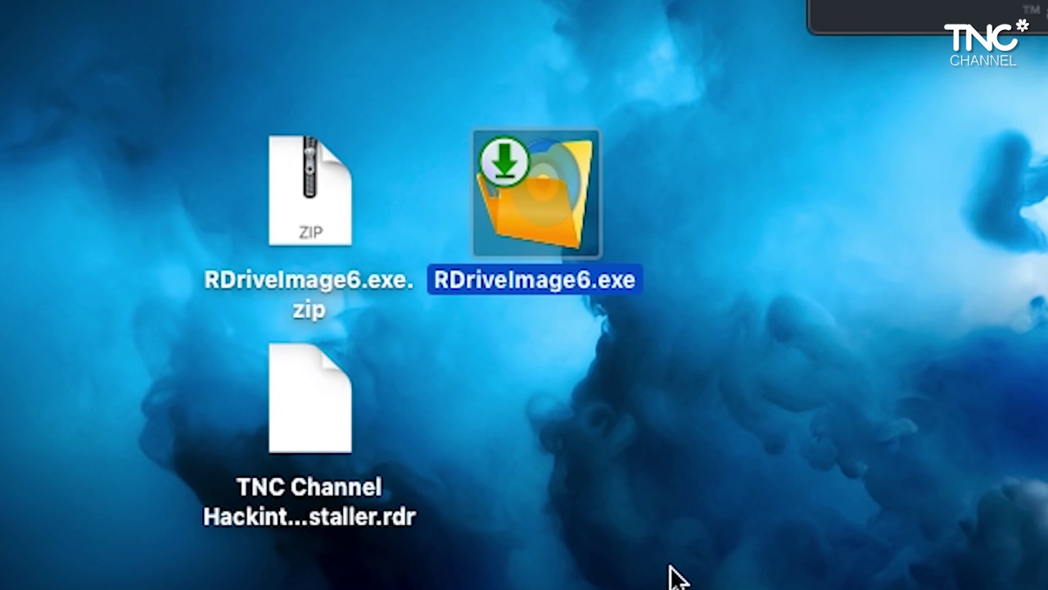
Reveal the full name of the TNC Channel Hackintosh .rdr image file on the desktop without changing it.
click(318, 491)
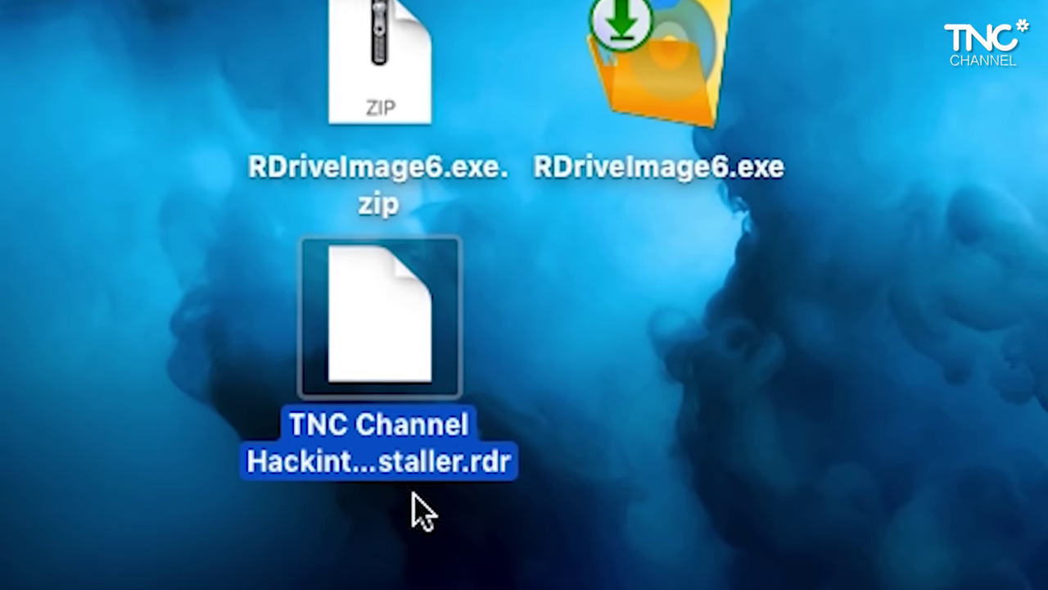
key(Return)
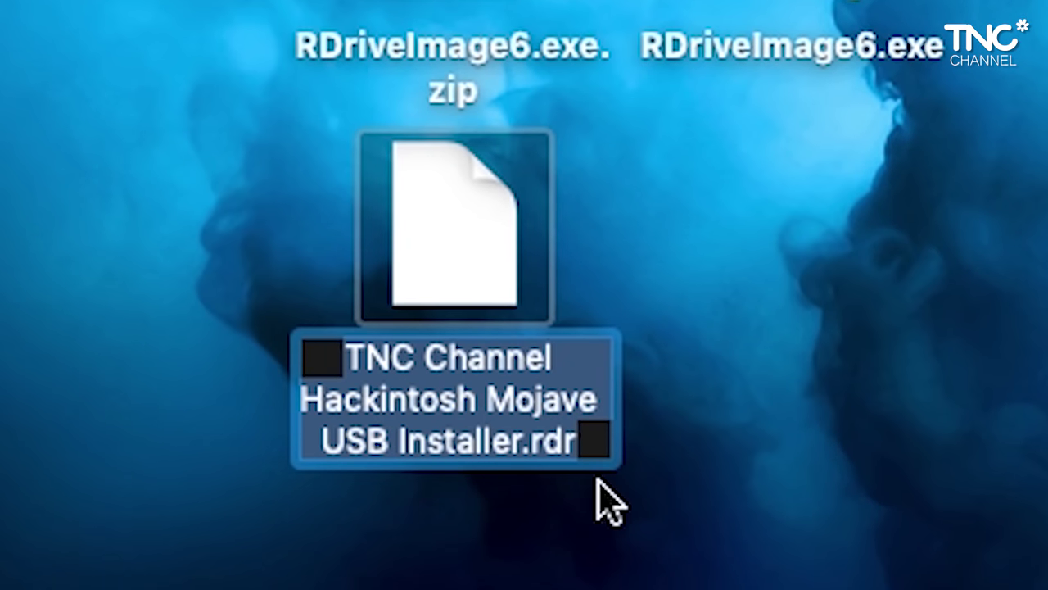
click(806, 551)
click(520, 340)
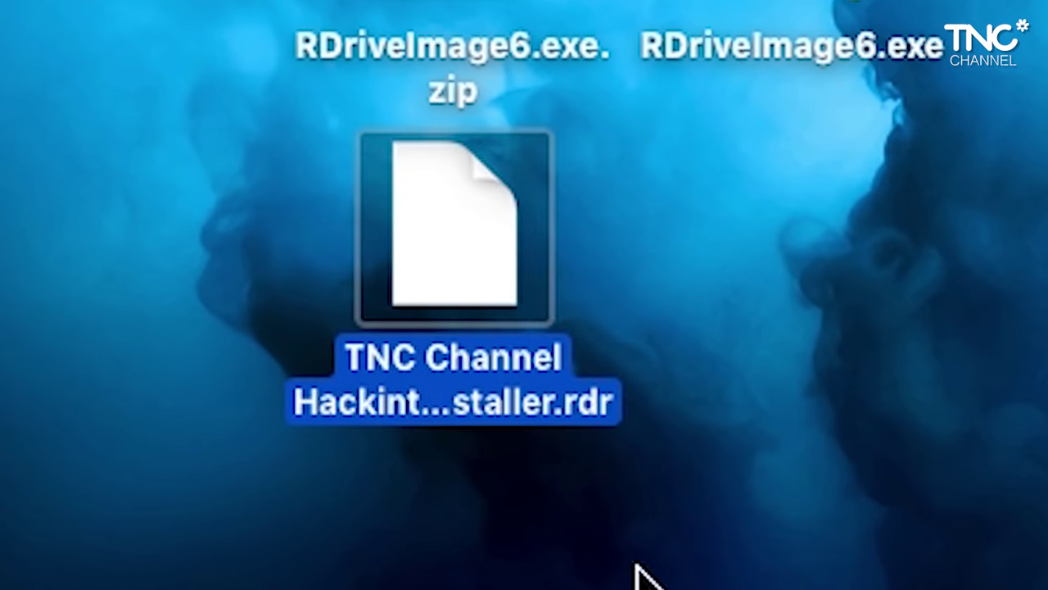
drag(636, 580, 100, 2)
click(527, 286)
click(489, 263)
drag(145, 564, 761, 116)
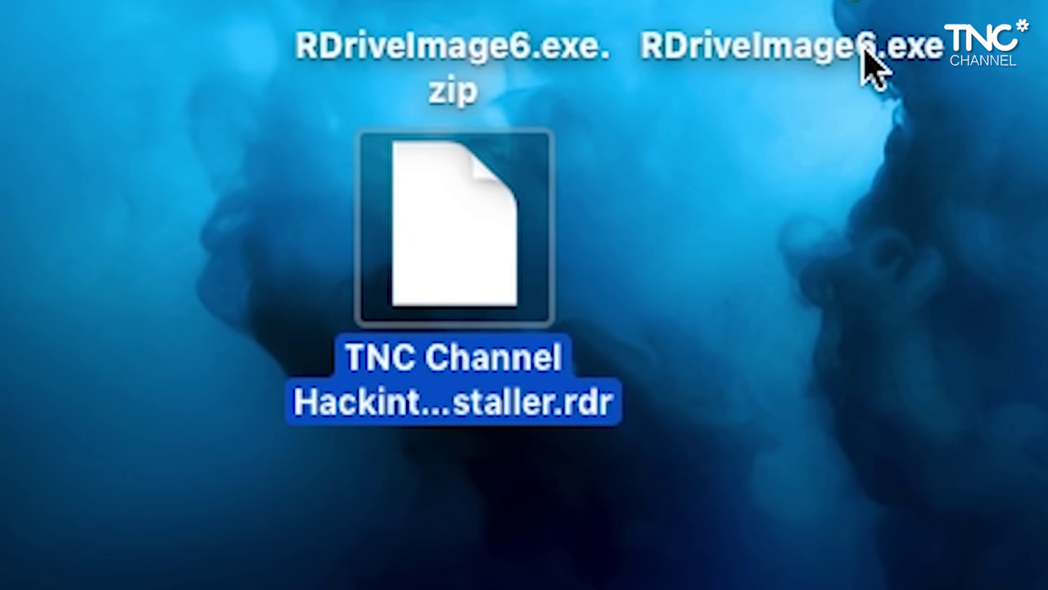
Run the RDriveImage6.exe installer from the desktop and move its User Account Control prompt clear of the logo.
click(845, 10)
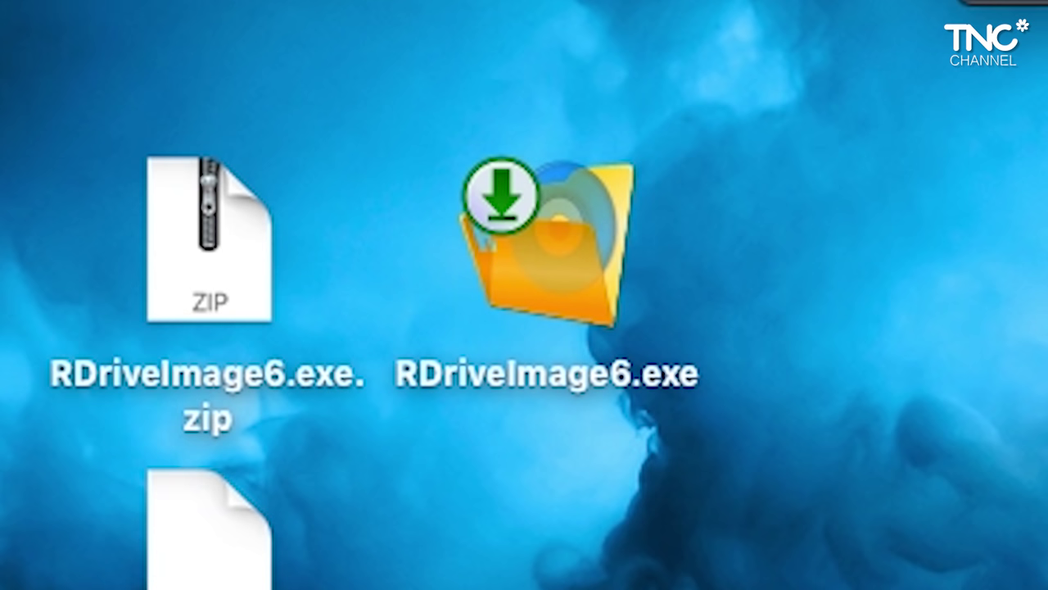
click(581, 262)
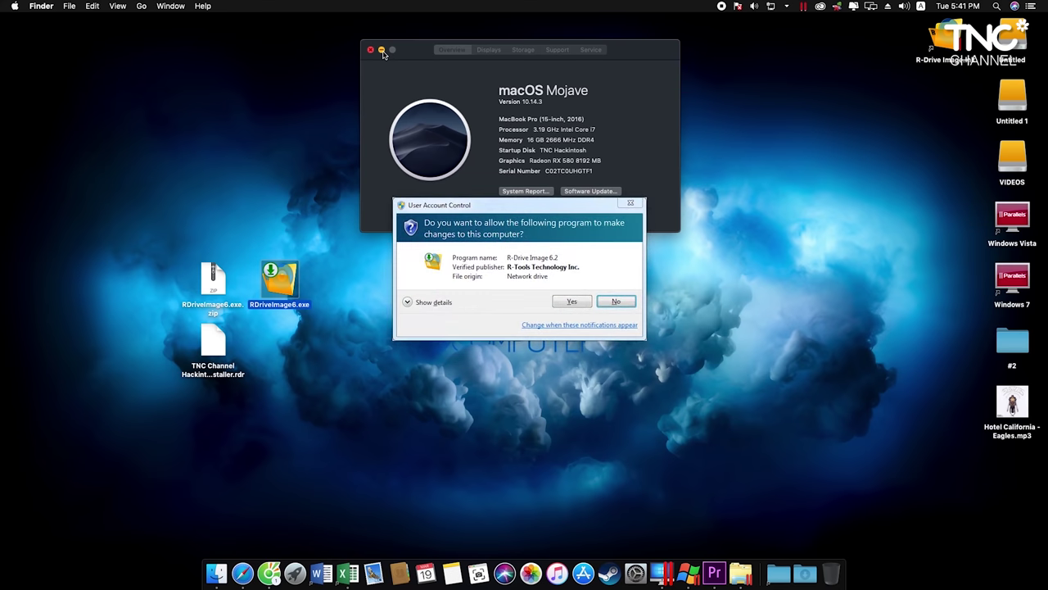
drag(512, 214, 475, 227)
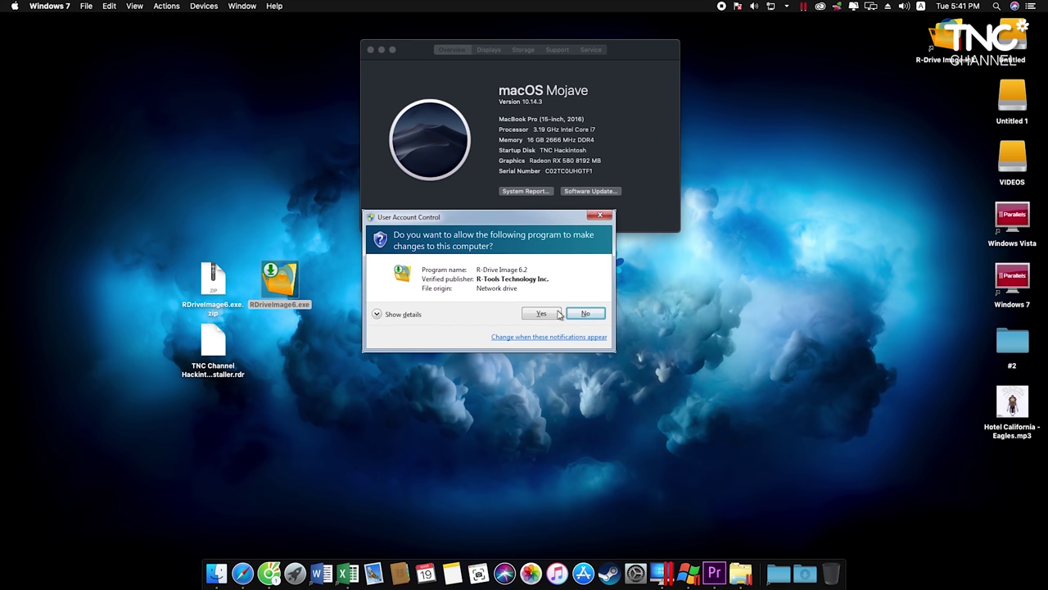
drag(496, 221, 475, 225)
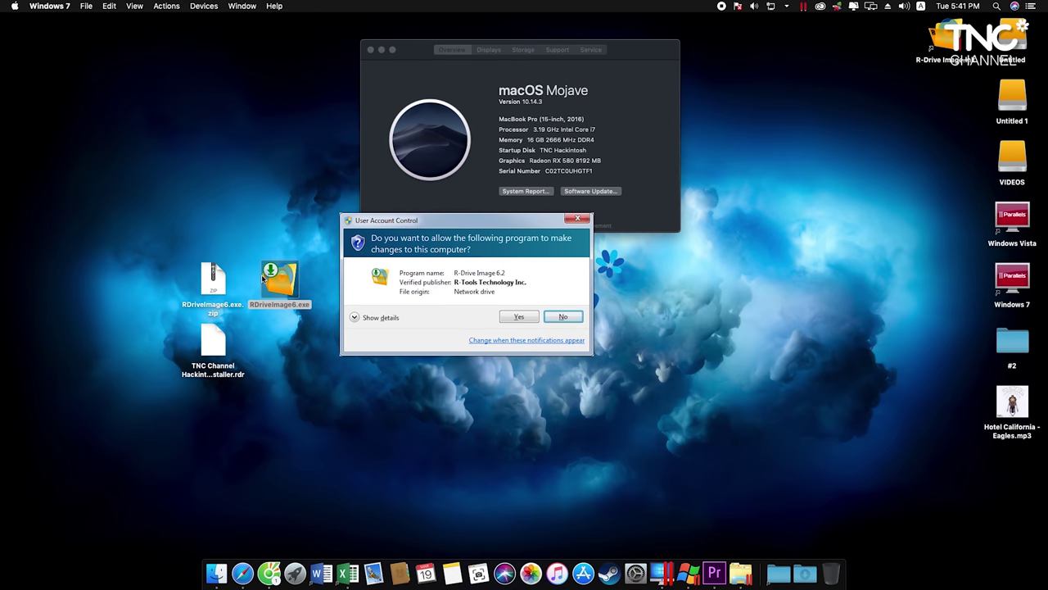
drag(162, 218, 331, 319)
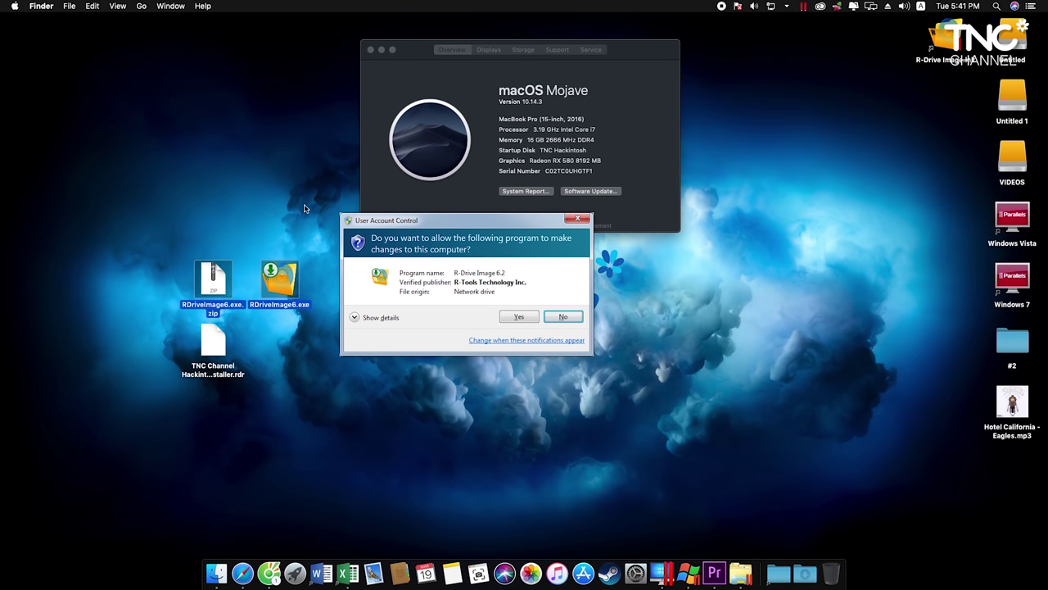
click(305, 211)
click(270, 302)
mouse_move(250, 243)
mouse_down()
mouse_move(329, 330)
mouse_move(246, 248)
mouse_up()
drag(311, 231, 183, 319)
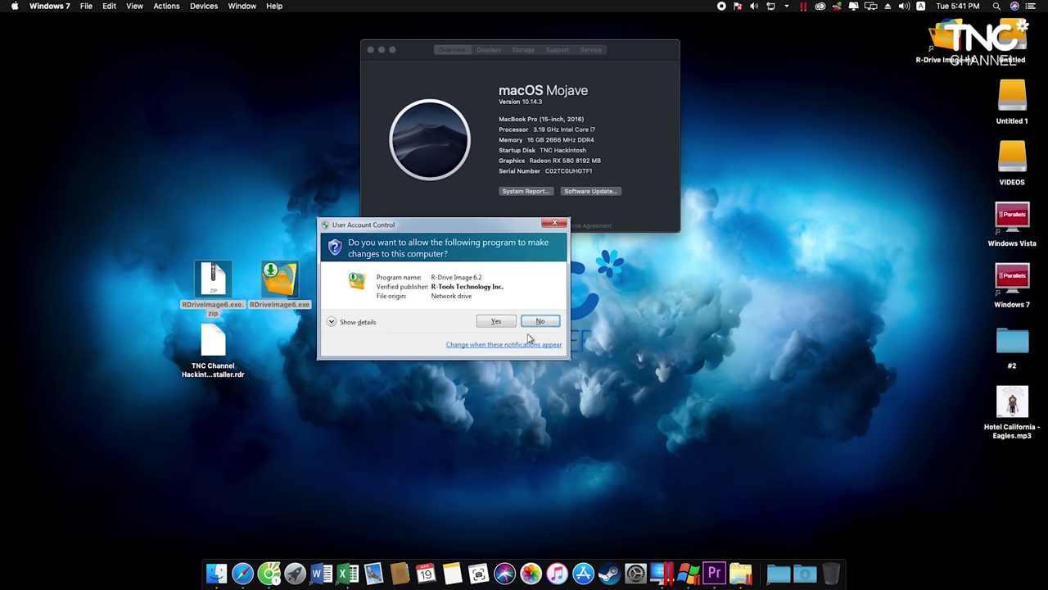
Allow the installer to make changes to the computer and start the R-Drive Image 6.2 setup in English.
click(506, 319)
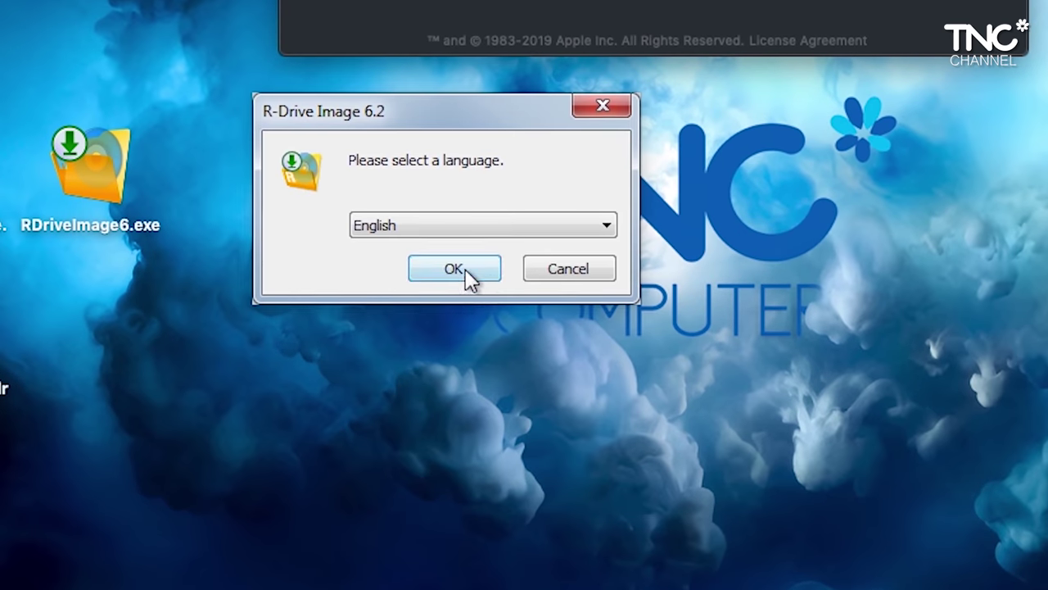
click(465, 269)
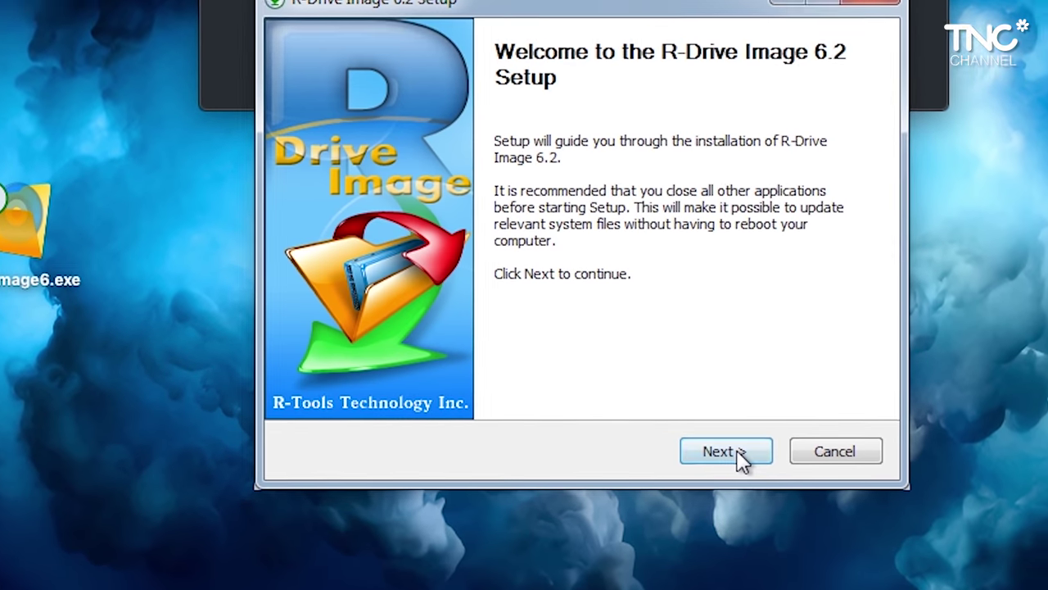
click(800, 396)
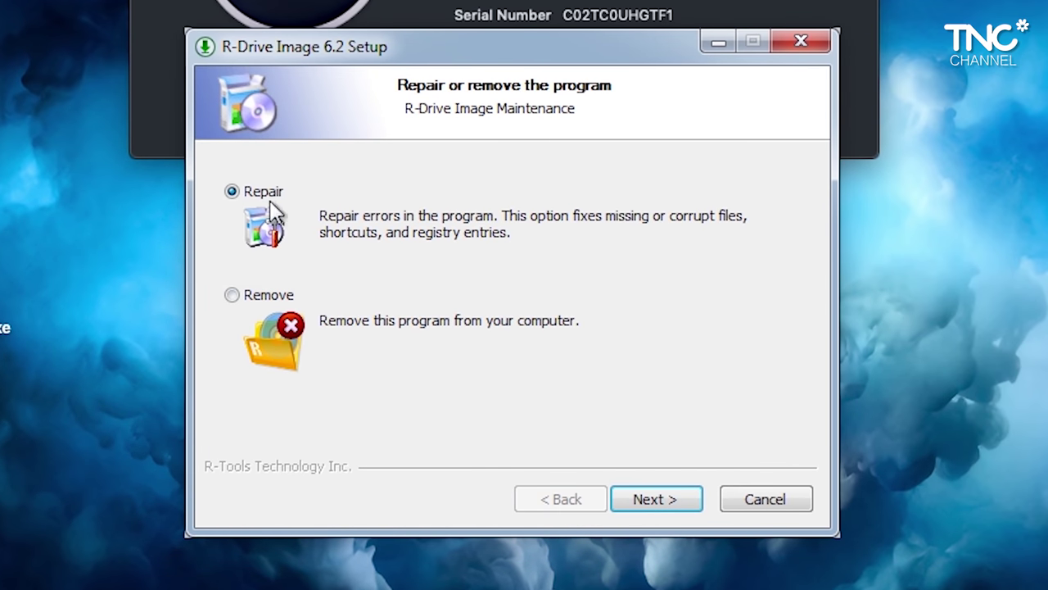
Repair the R-Drive Image installation and finish setup with Launch R-Drive Image enabled.
click(274, 296)
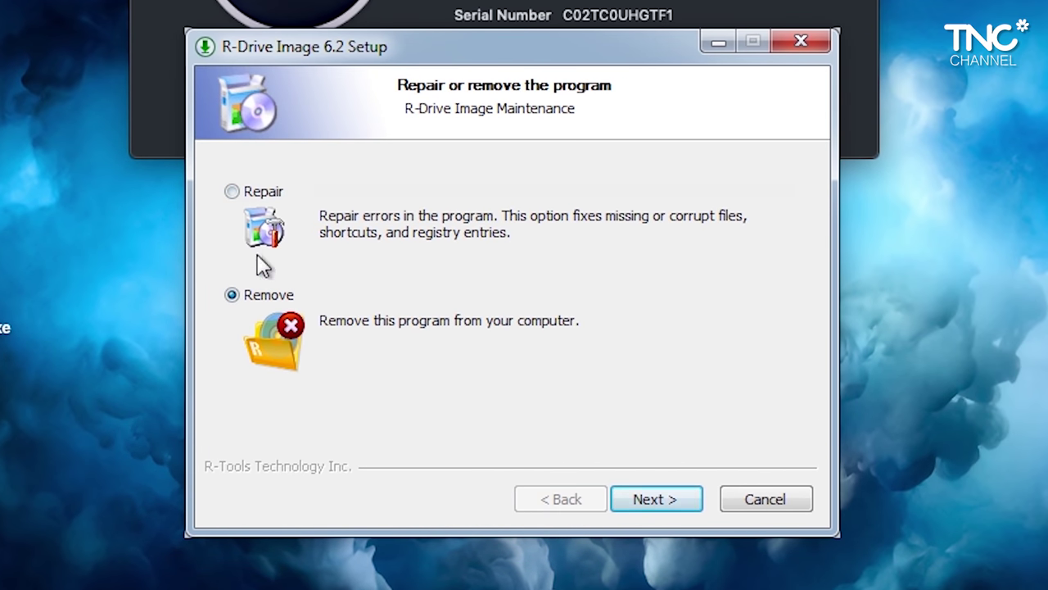
click(271, 195)
drag(499, 63, 445, 74)
click(614, 514)
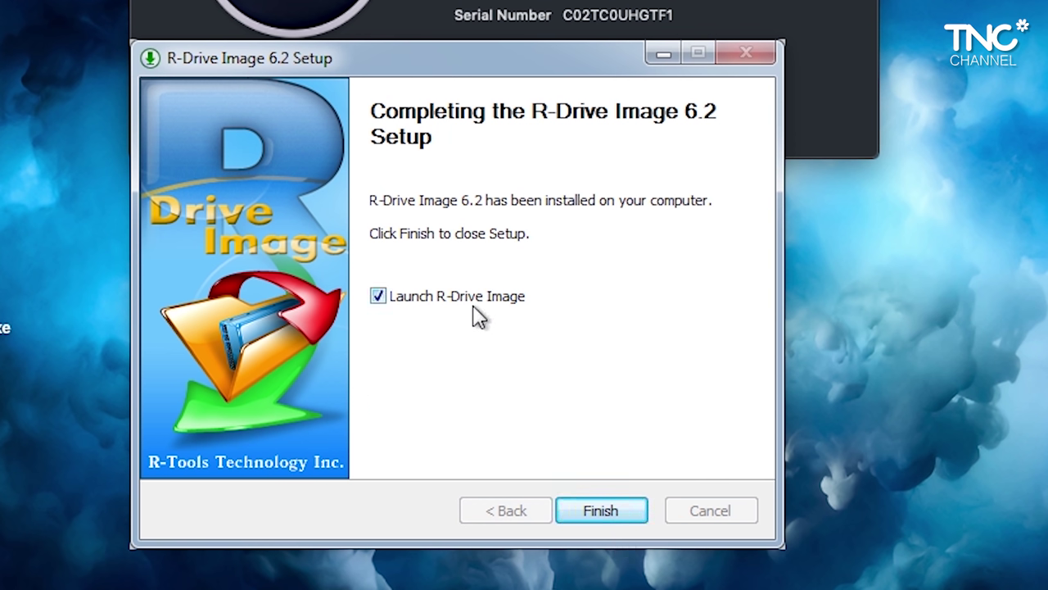
click(584, 505)
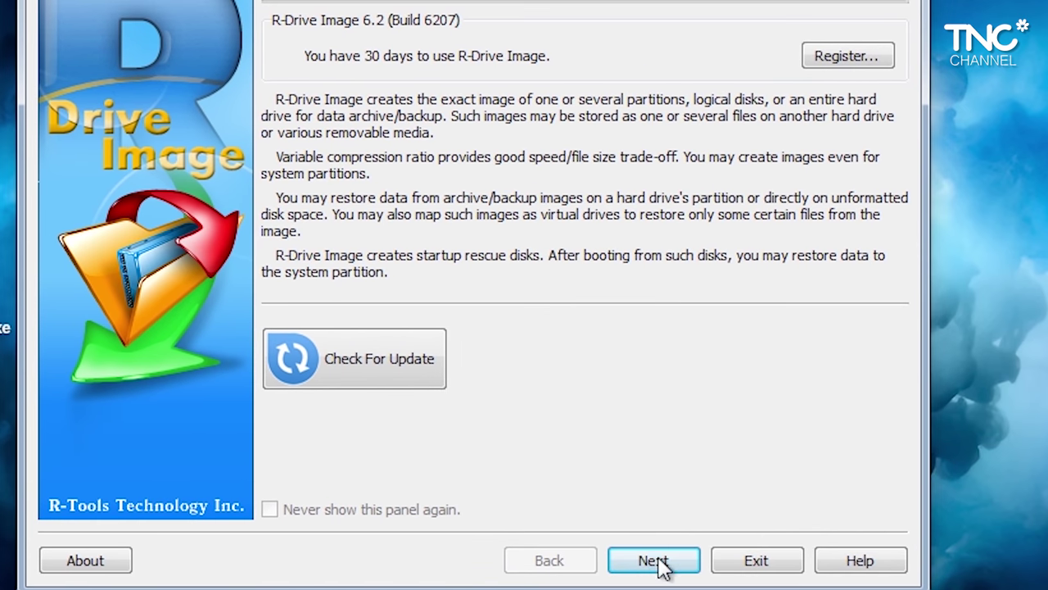
Continue past the R-Drive Image trial welcome page and choose the Restore from an Image action.
click(655, 562)
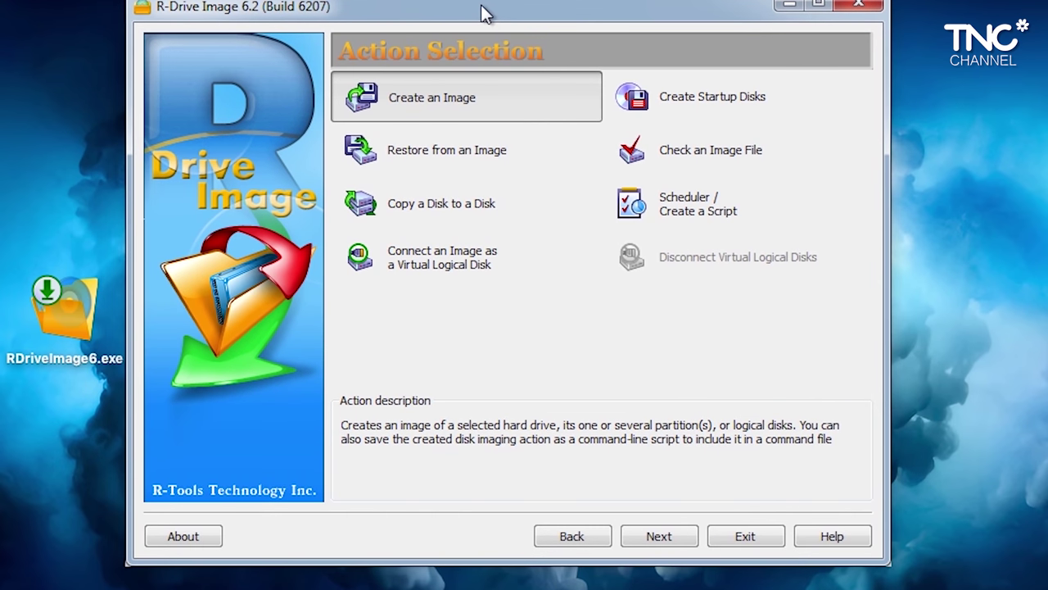
drag(497, 12, 494, 27)
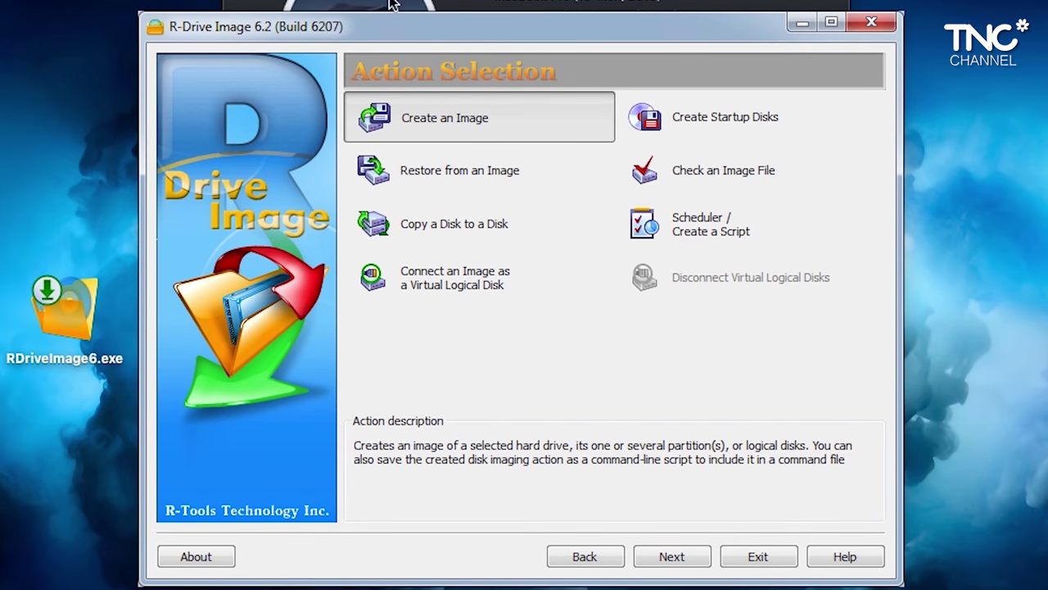
mouse_move(406, 31)
mouse_down()
mouse_move(390, 27)
mouse_move(433, 10)
mouse_move(406, 24)
mouse_move(399, 13)
mouse_up()
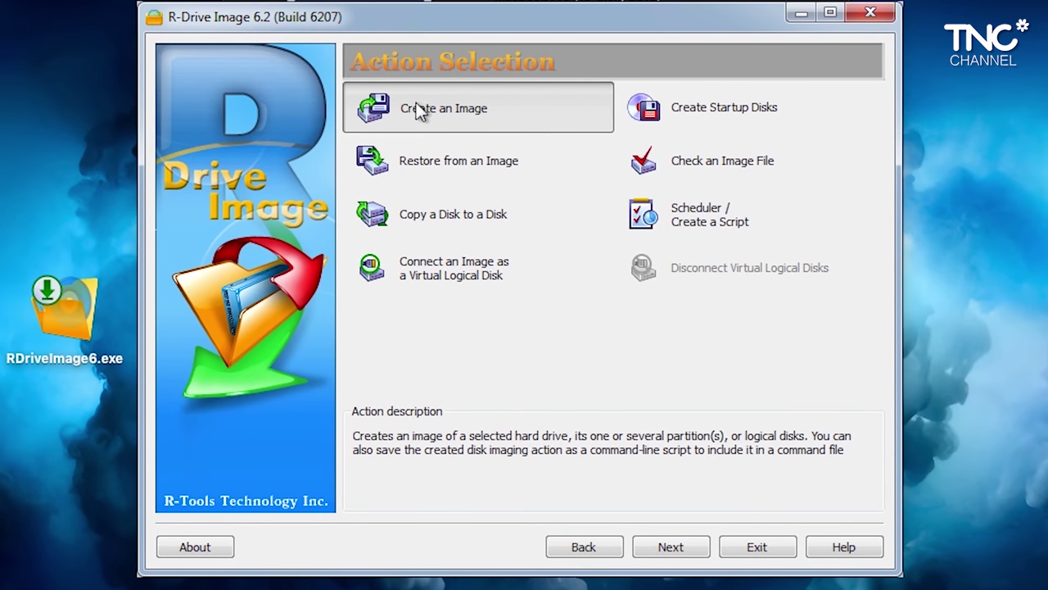
click(456, 173)
click(671, 547)
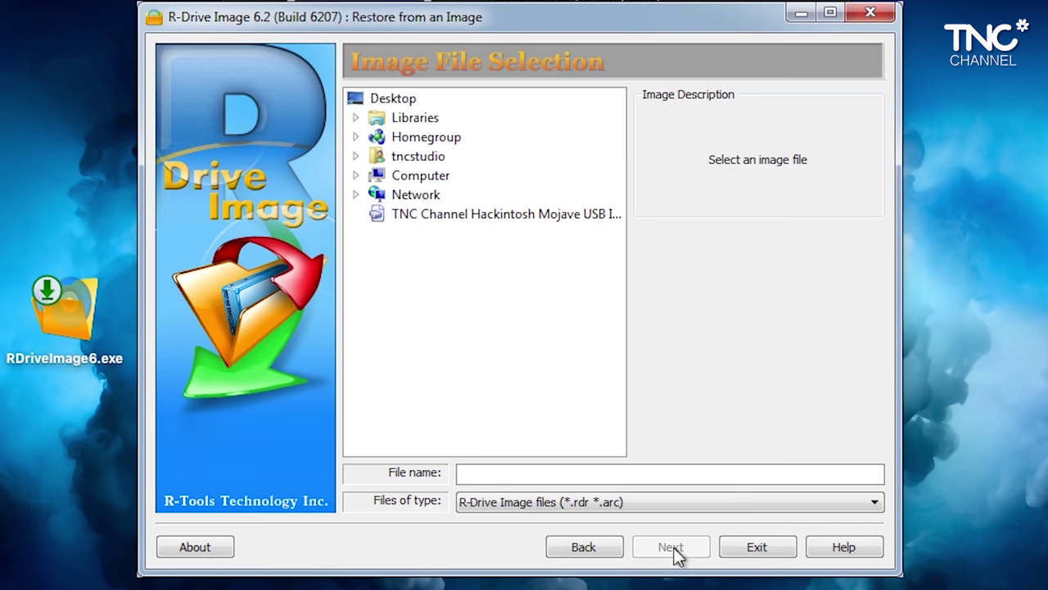
Select TNC Channel Hackintosh Mojave USB Installer.rdr as the image file and use the Restore disks or partitions mode.
click(437, 214)
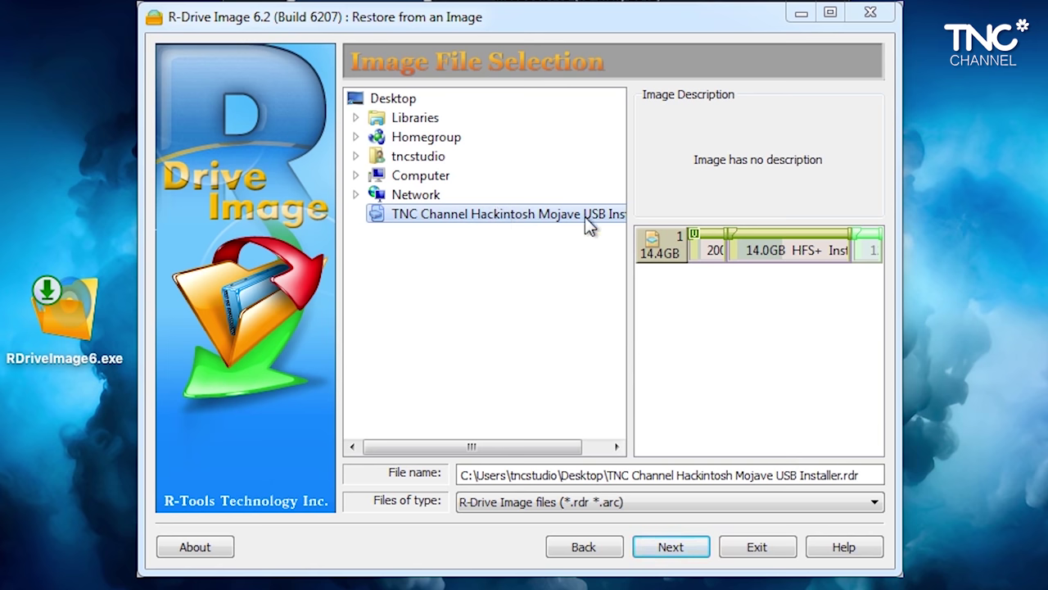
click(559, 215)
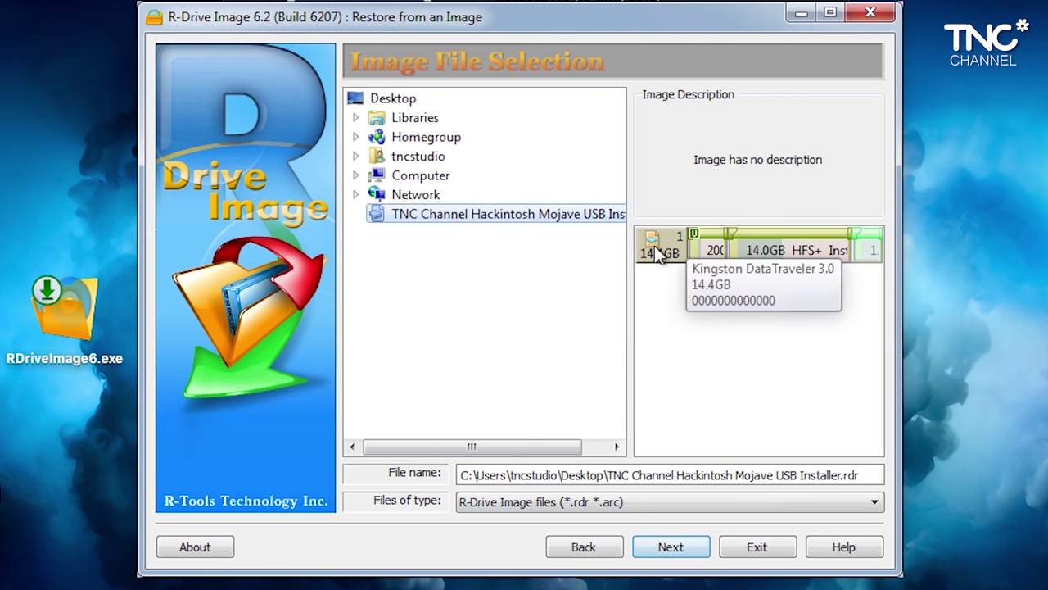
click(662, 547)
drag(527, 23, 436, 31)
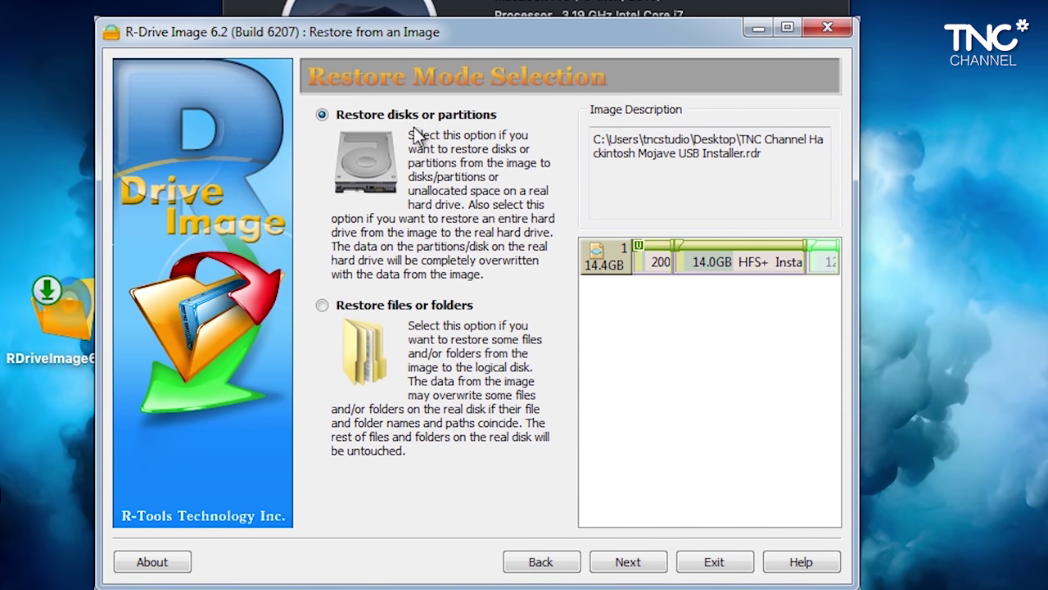
click(620, 565)
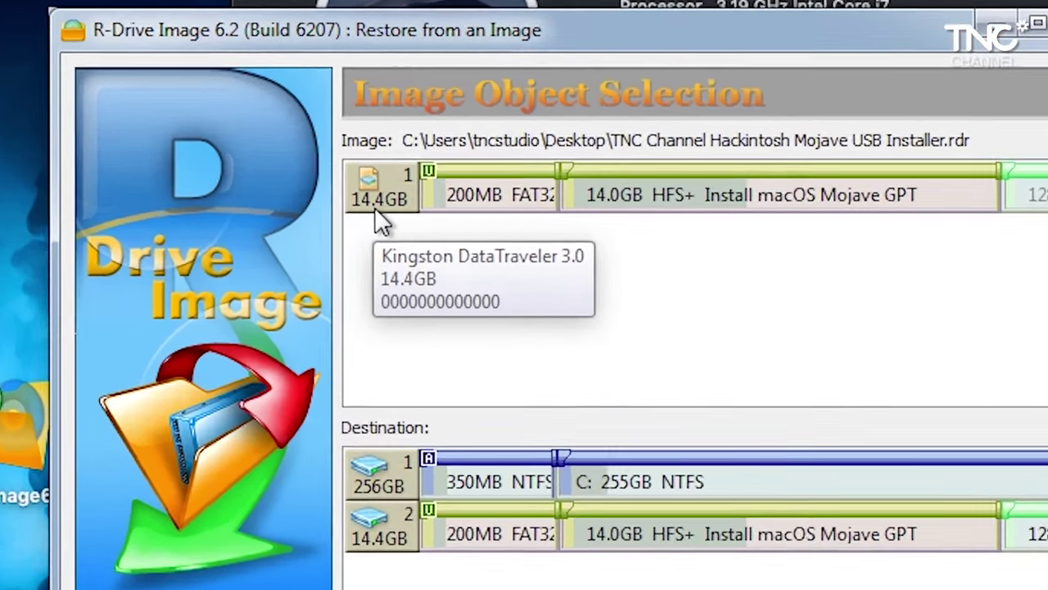
Set the image's whole 14.4GB disk as source and the 14.4GB Kingston DataTraveler 3.0 as destination, accepting the overwrite.
click(324, 160)
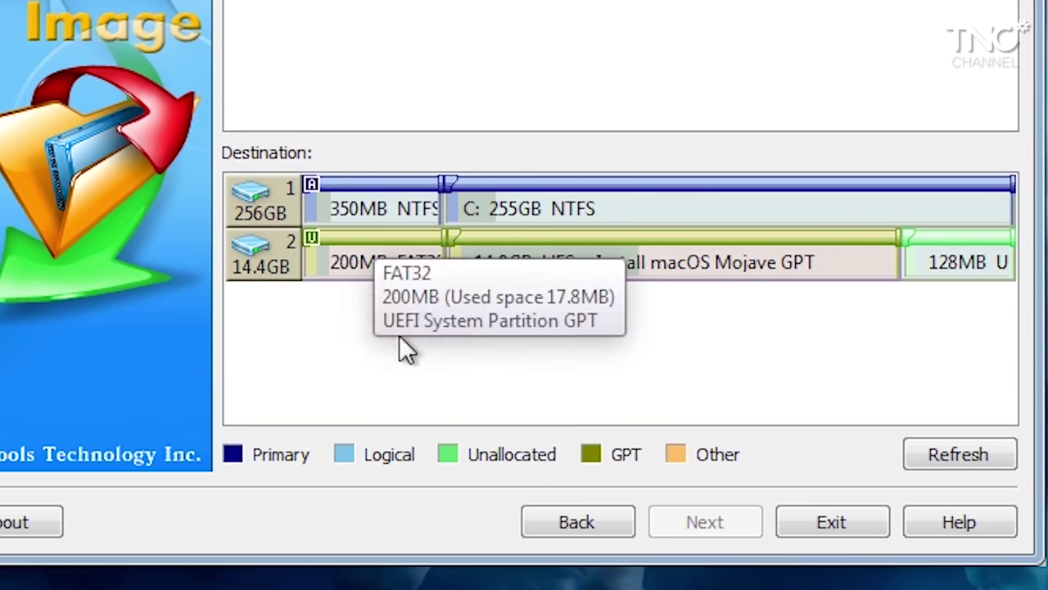
click(273, 267)
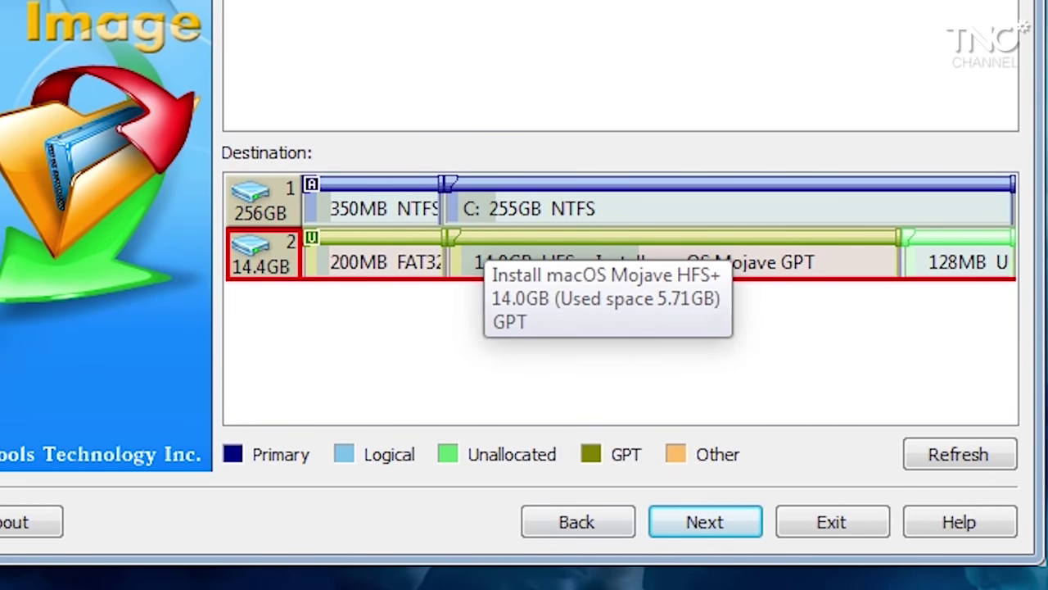
click(704, 524)
drag(424, 29, 392, 36)
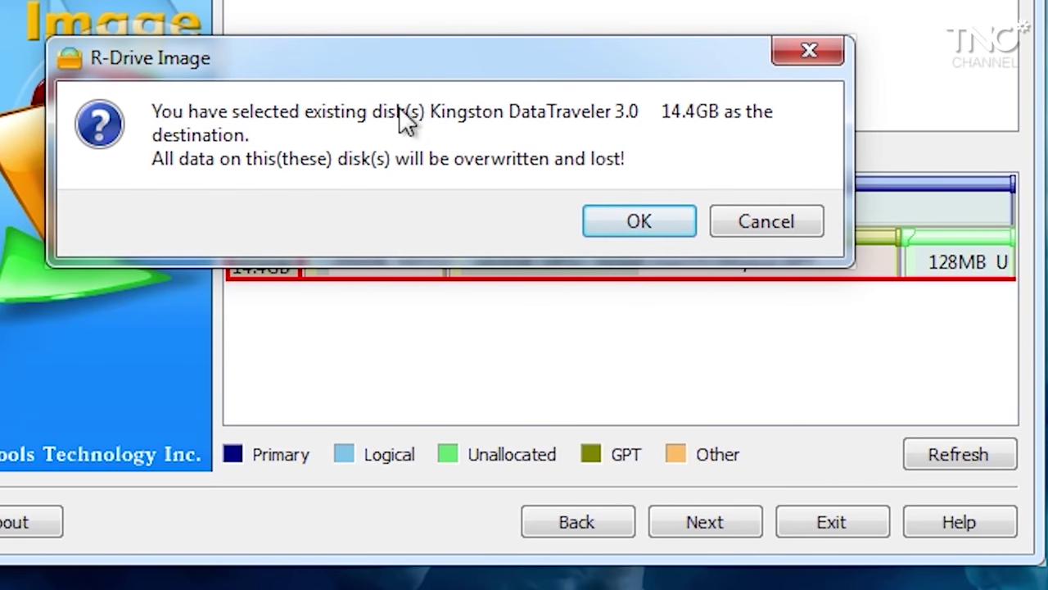
click(641, 224)
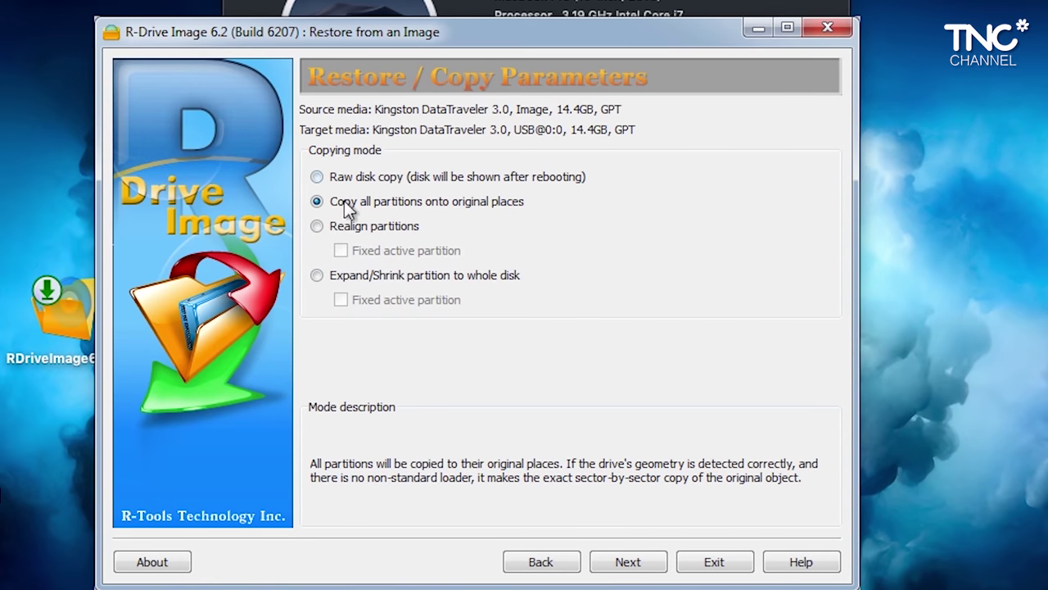
Restore the image to the USB drive with Copy all partitions onto original places, and exit R-Drive Image.
click(630, 564)
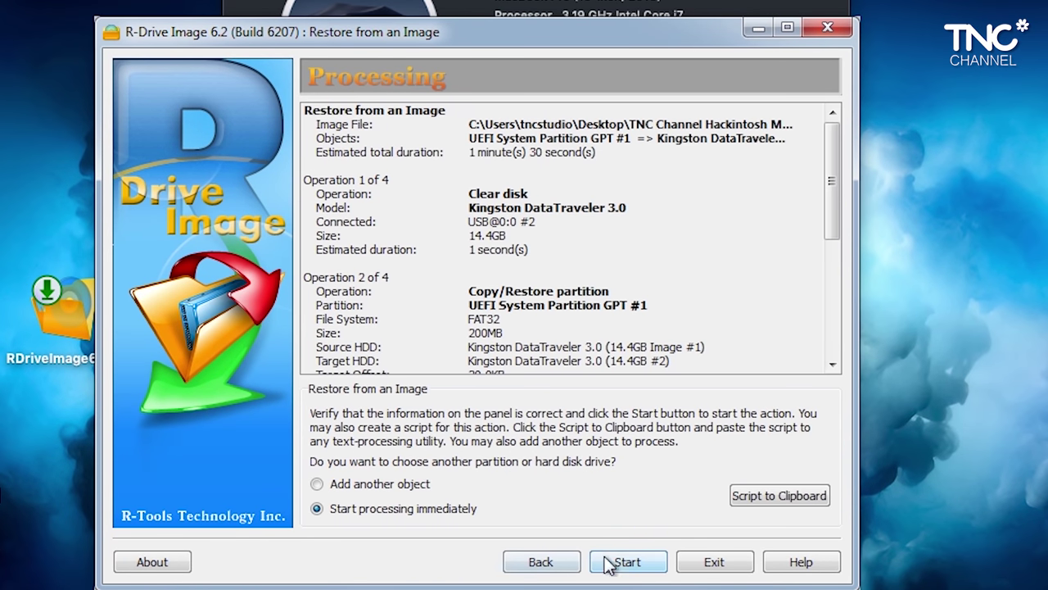
click(610, 563)
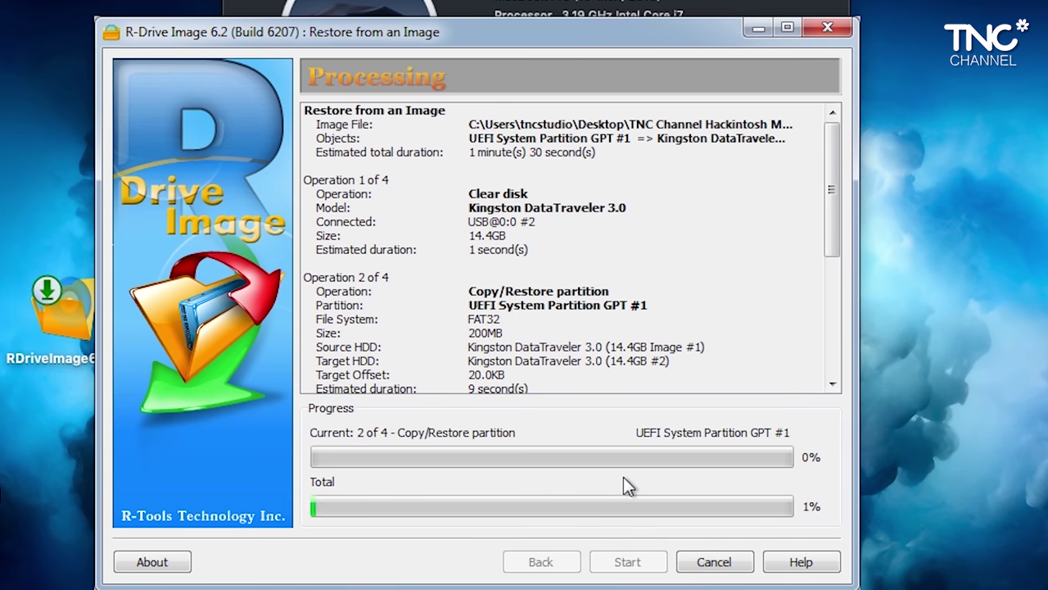
drag(524, 40, 538, 40)
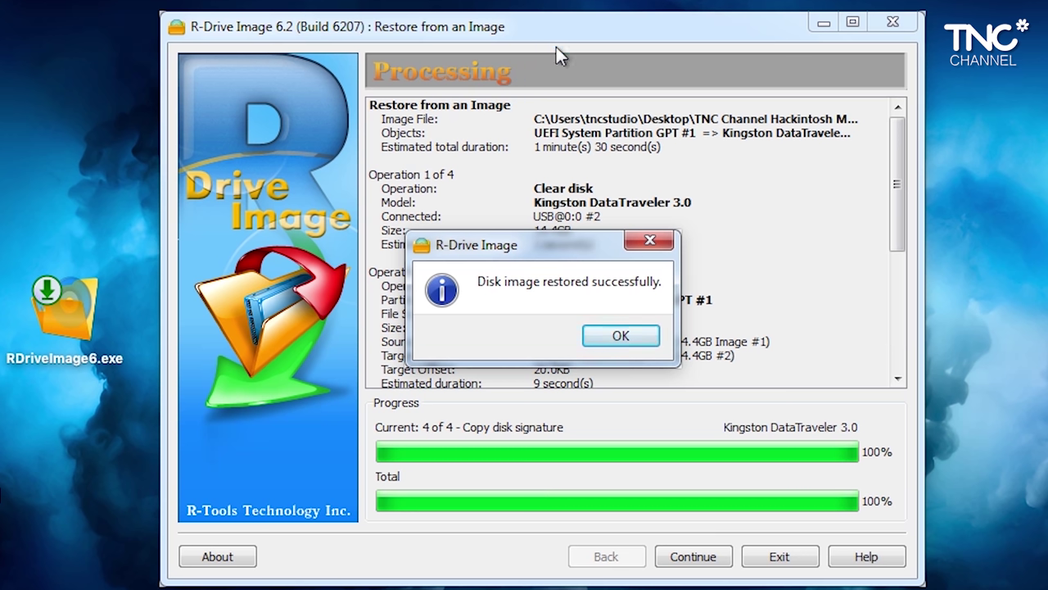
click(632, 340)
click(747, 560)
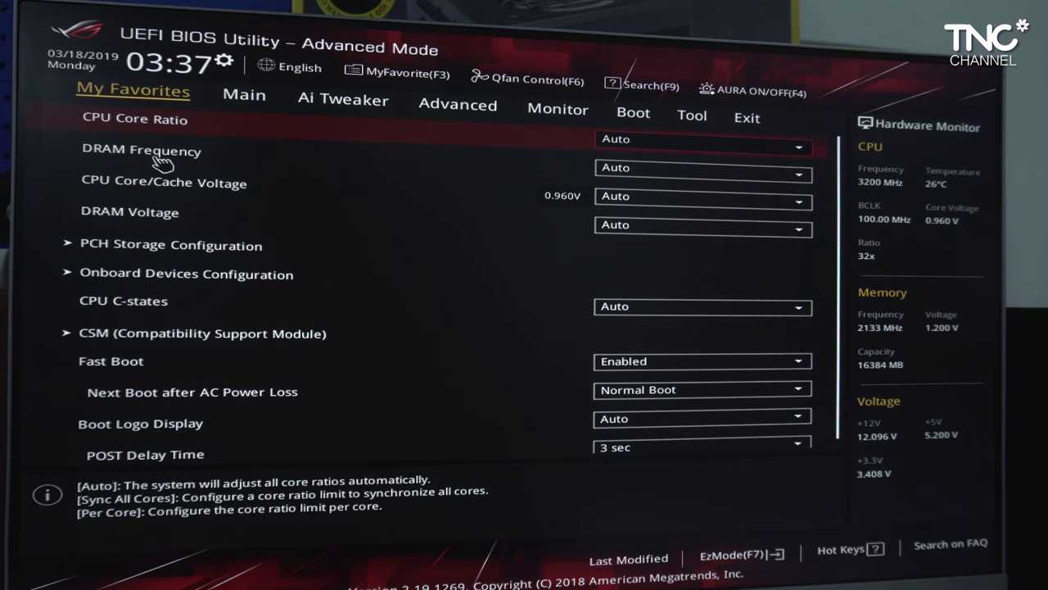
Switch to the UEFI BIOS Utility and open CPU Configuration in its Advanced settings.
key(Right)
key(Right)
key(Right)
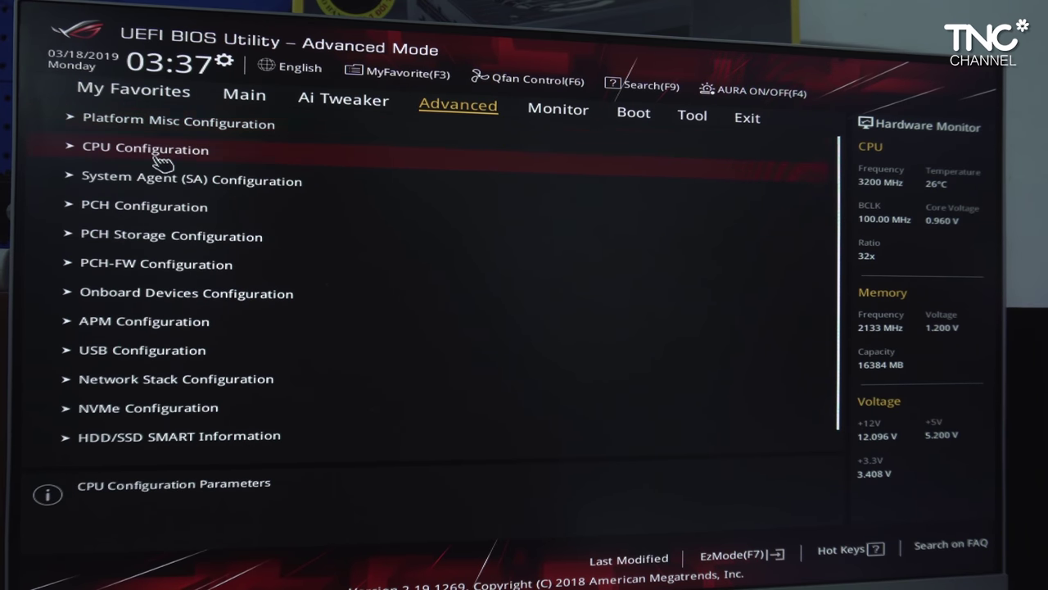
click(163, 156)
Go to the CPU - Power Management Control entry at the end of the CPU Configuration settings.
key(Down)
key(Down)
key(Down)
key(Down)
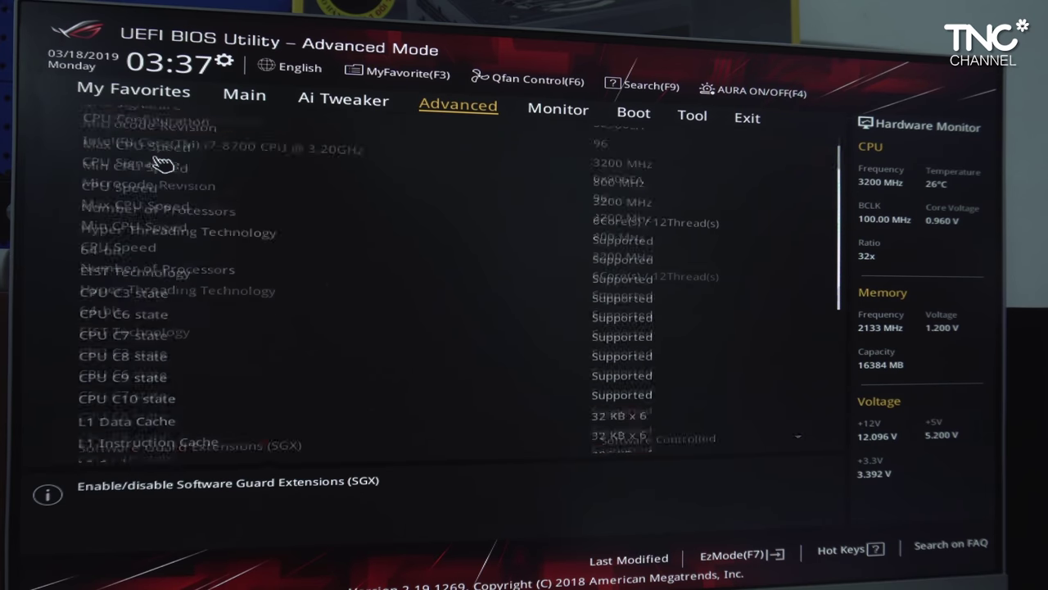
key(Down)
key(Down)
key(Down)
key(Down)
key(Down)
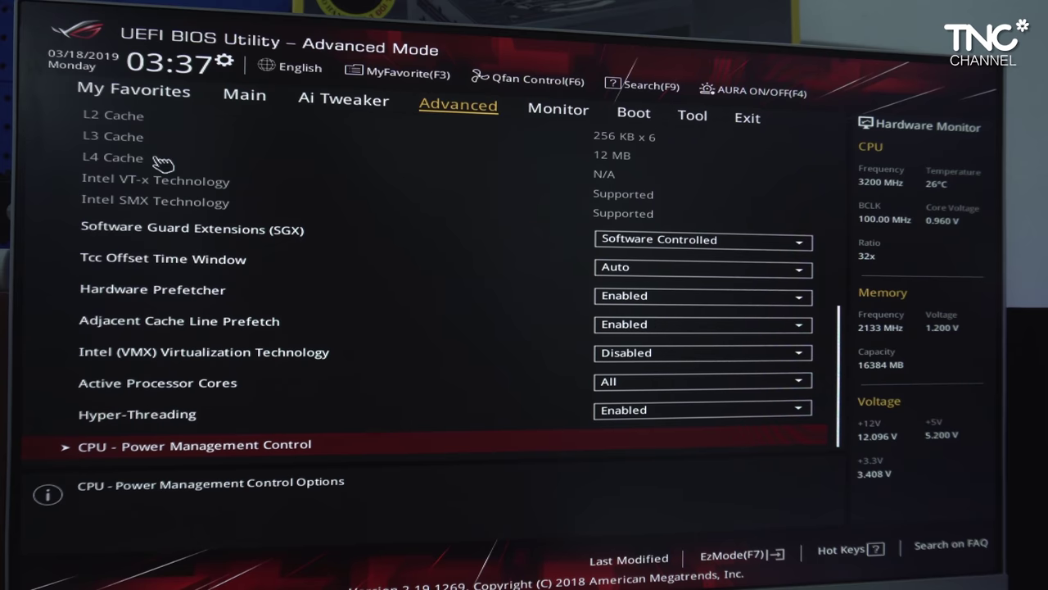
Set Intel(R) Speed Shift Technology to Disabled in the CPU - Power Management Control settings, and return to the Advanced settings.
key(Return)
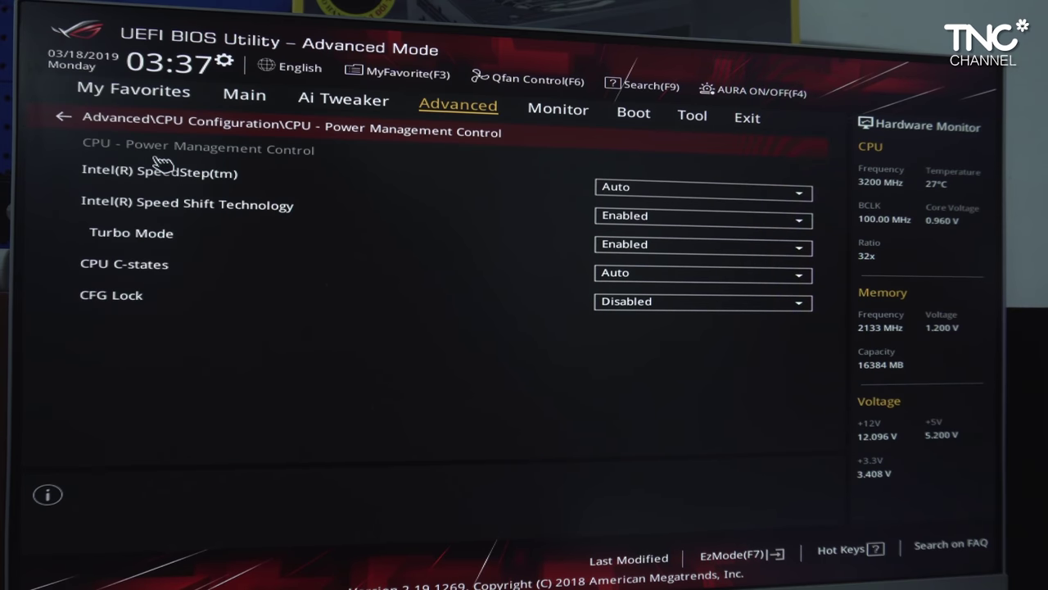
key(Down)
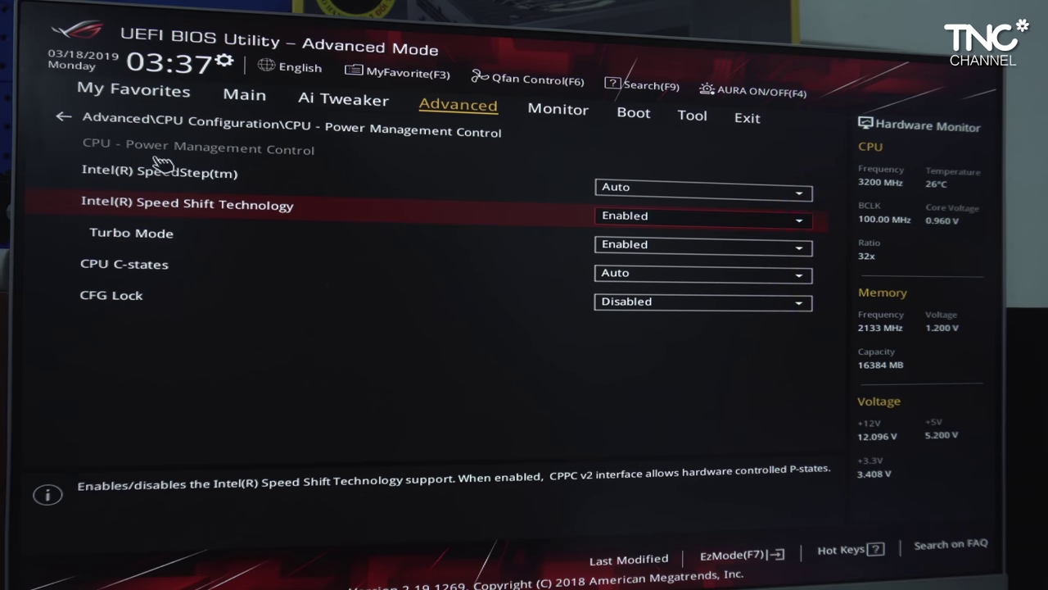
key(Return)
key(Up)
key(Return)
key(Up)
key(Escape)
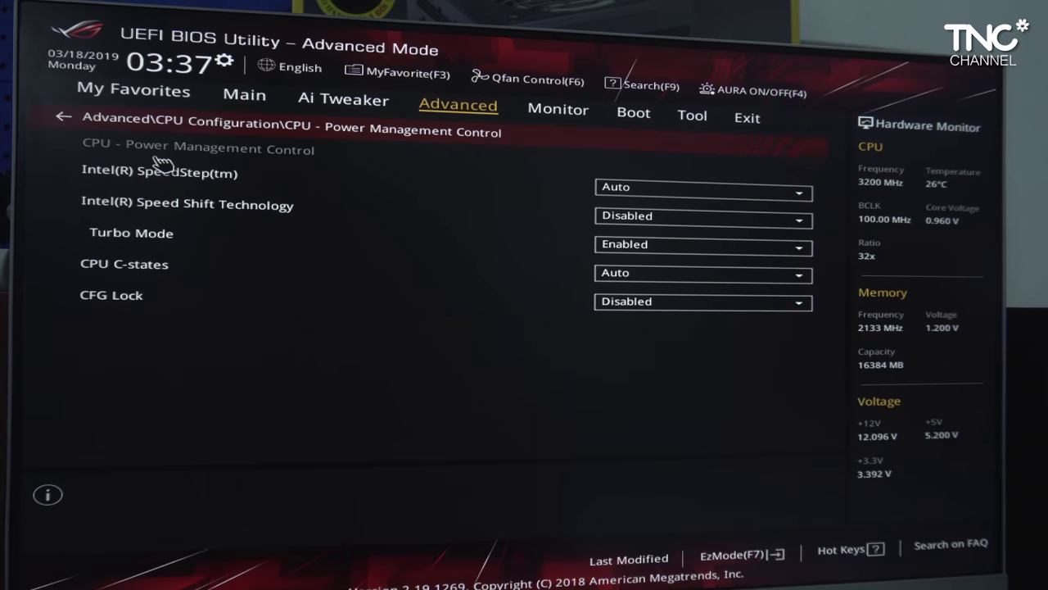
key(Up)
key(Escape)
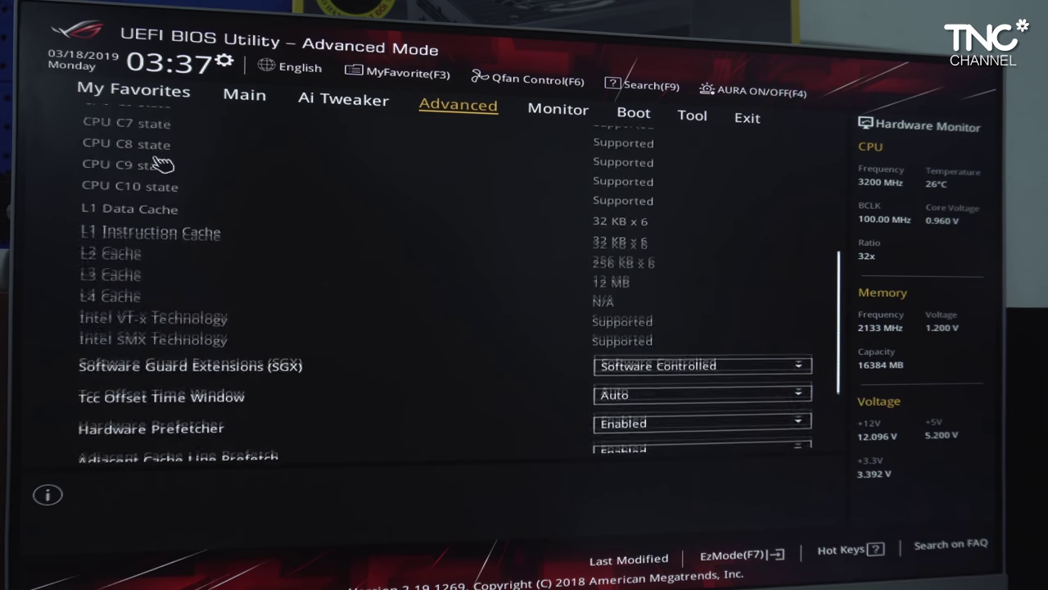
Check the VT-d setting in System Agent (SA) Configuration, keeping its existing option.
key(Down)
key(Return)
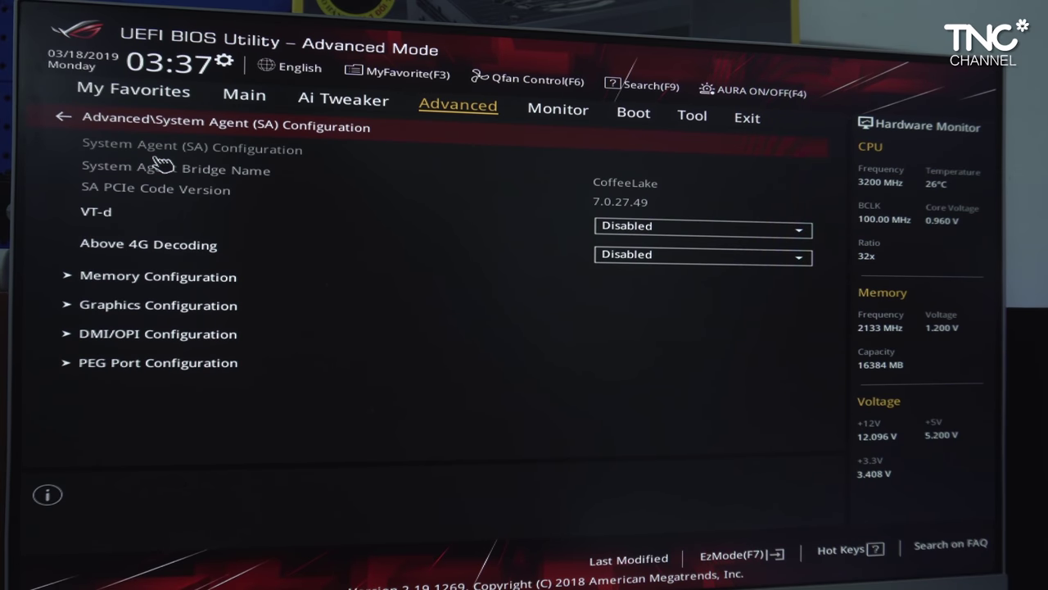
key(Down)
key(Down)
key(Up)
key(Up)
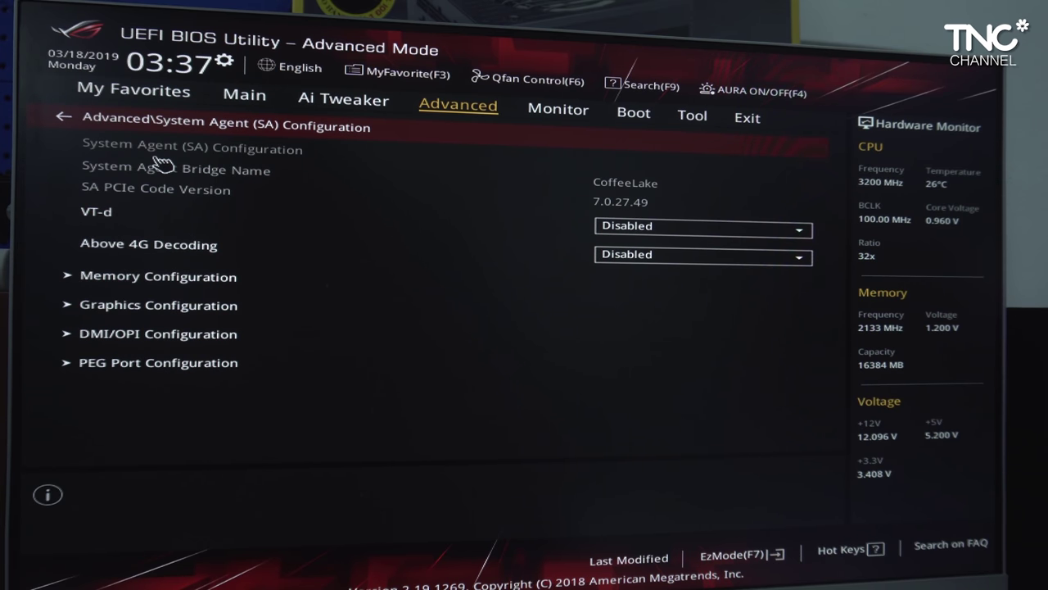
key(Down)
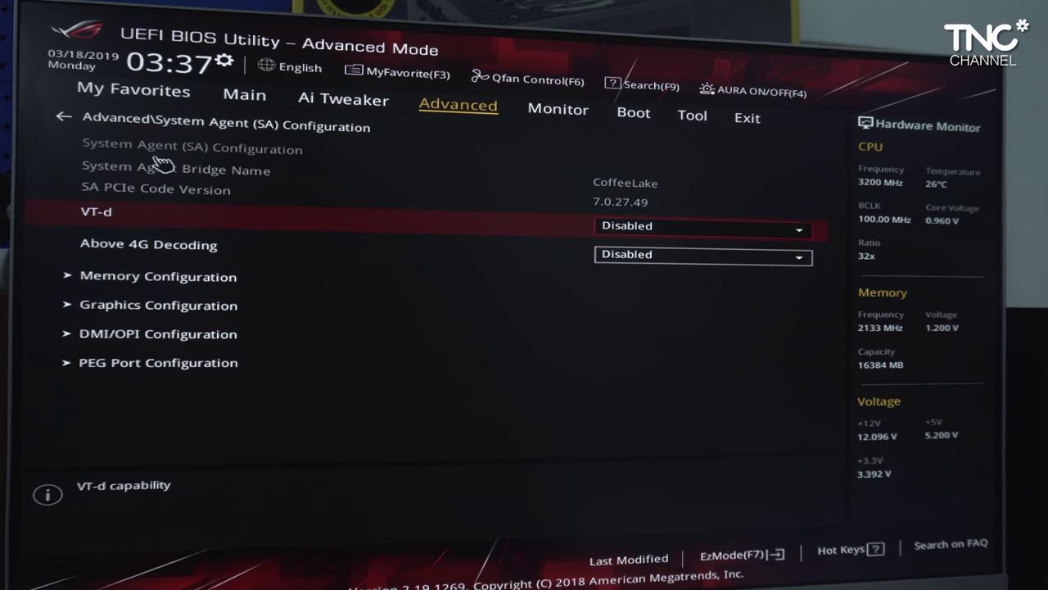
key(Return)
key(Return)
key(Escape)
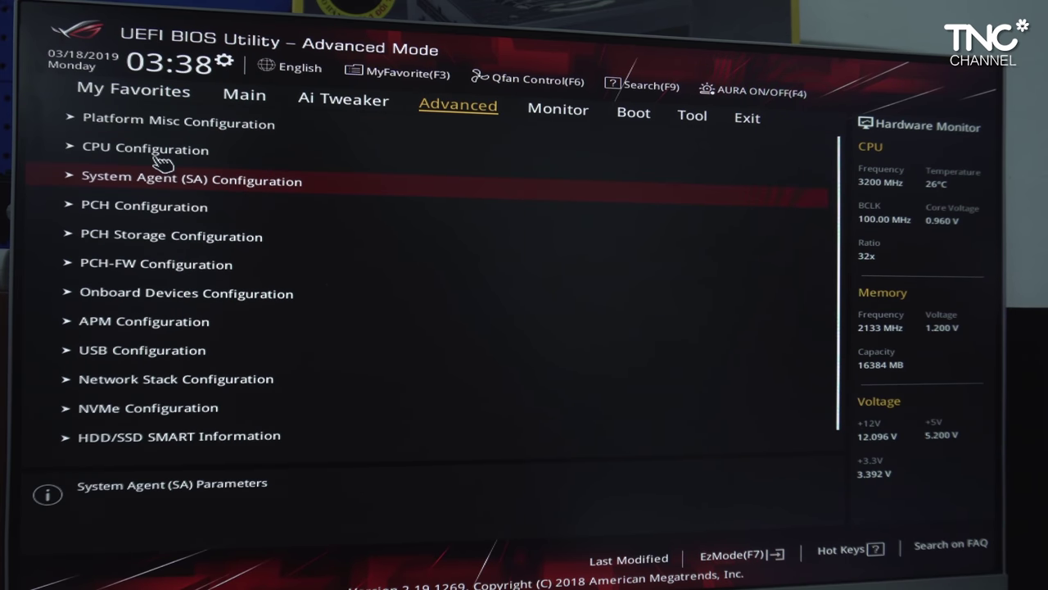
Review the PCH Configuration and PCH-FW Configuration settings in the Advanced section.
key(Down)
key(Return)
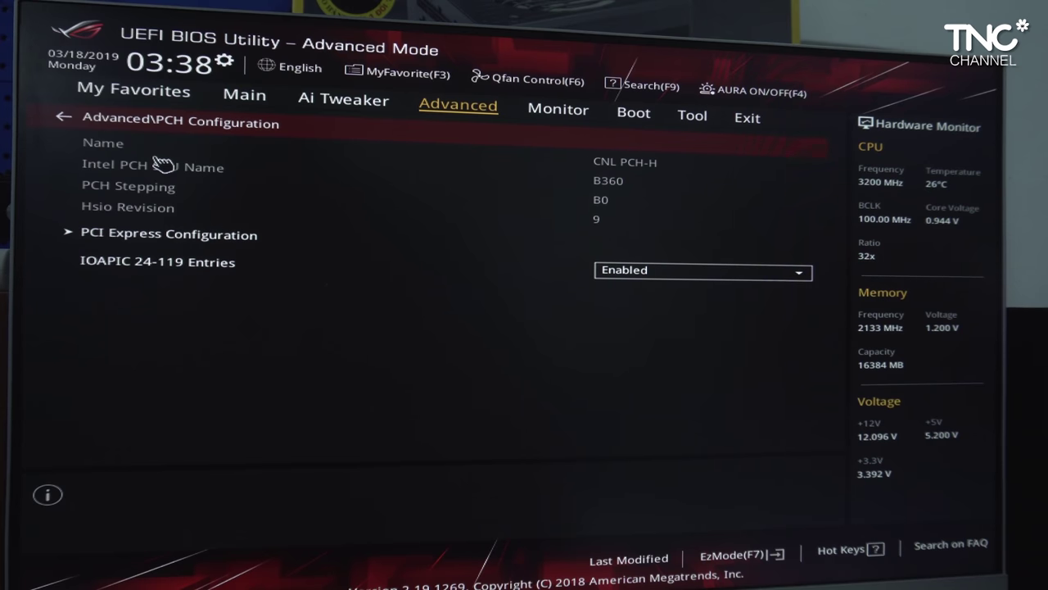
key(Escape)
key(Down)
key(Down)
key(Return)
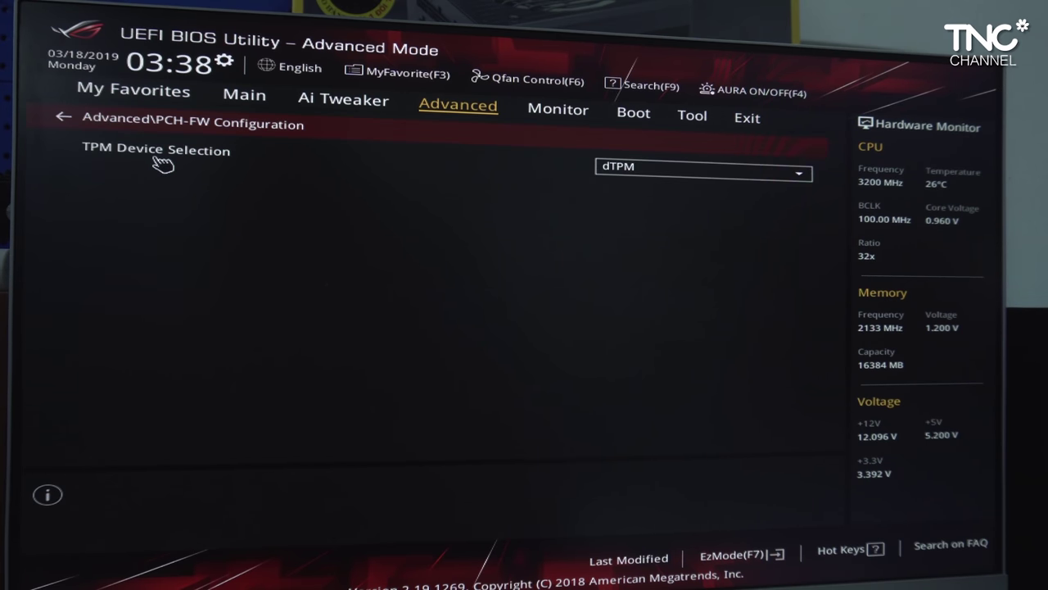
key(Escape)
Check the XHCI Hand-off and Legacy USB Support options in USB Configuration.
key(Down)
key(Down)
key(Down)
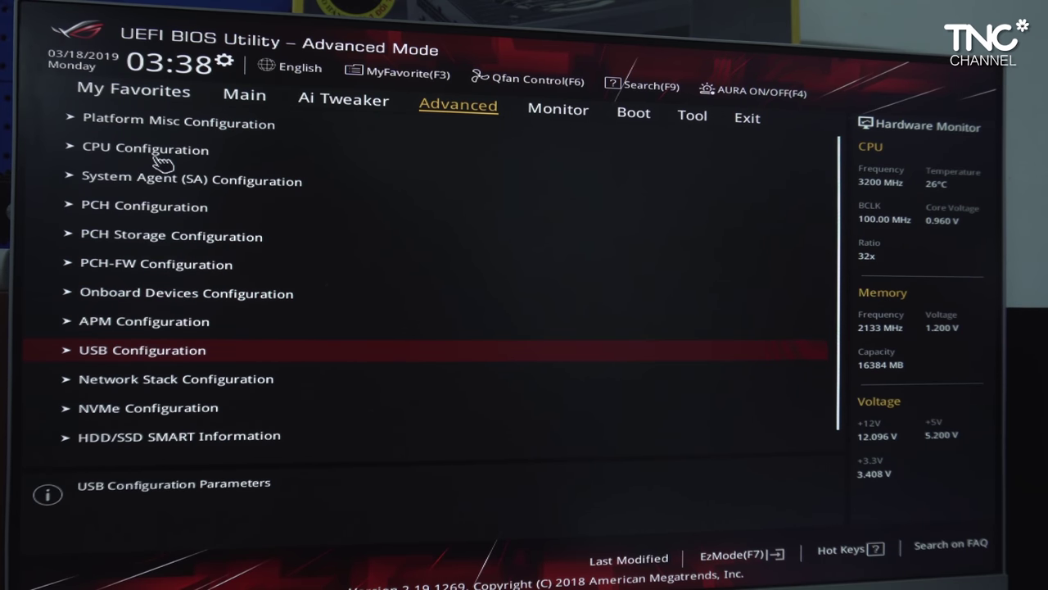
key(Return)
key(Down)
key(Down)
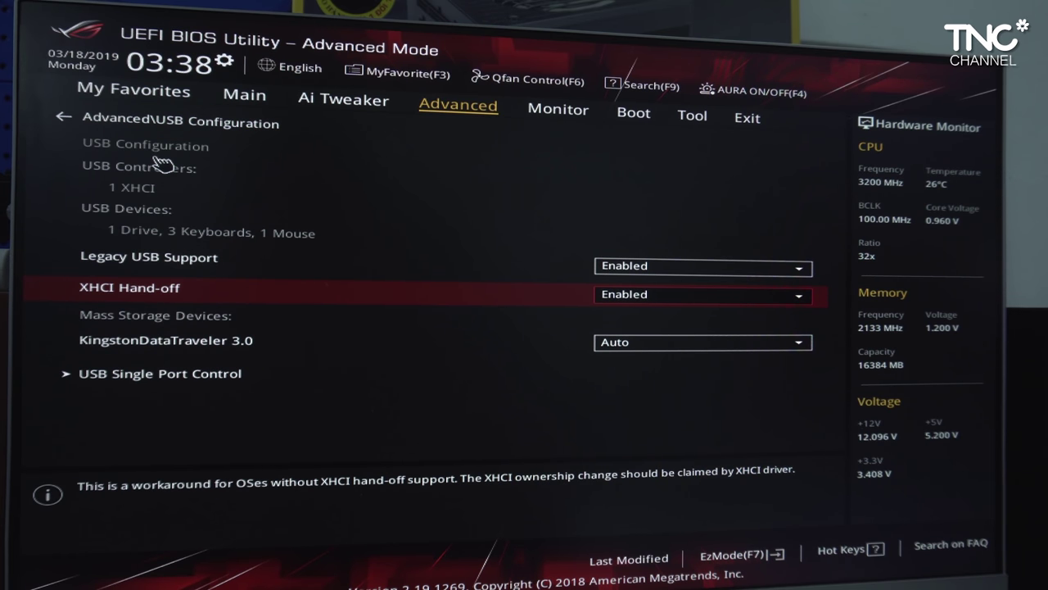
key(Return)
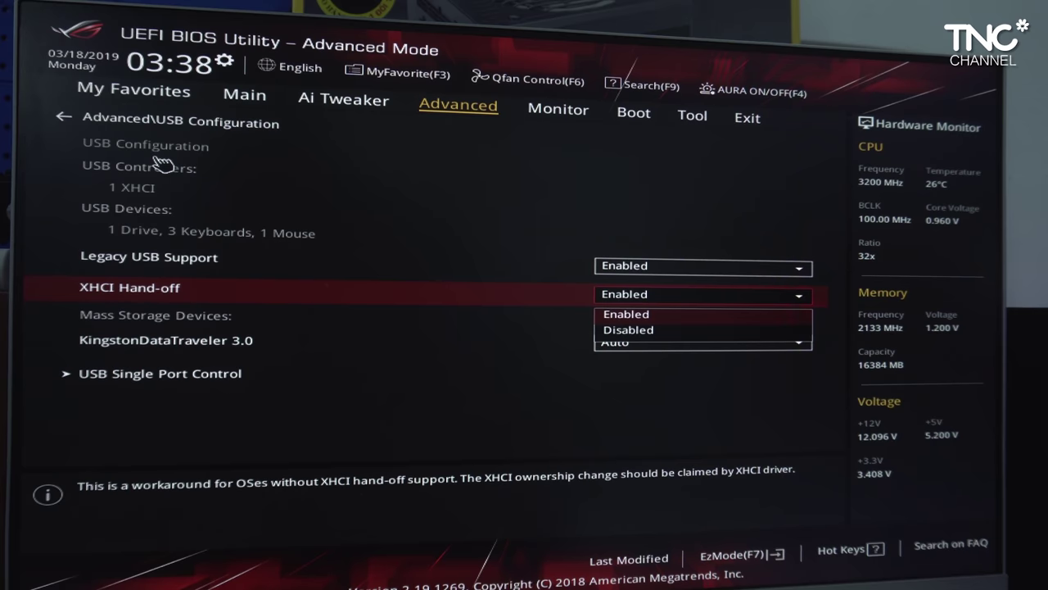
key(Escape)
key(Return)
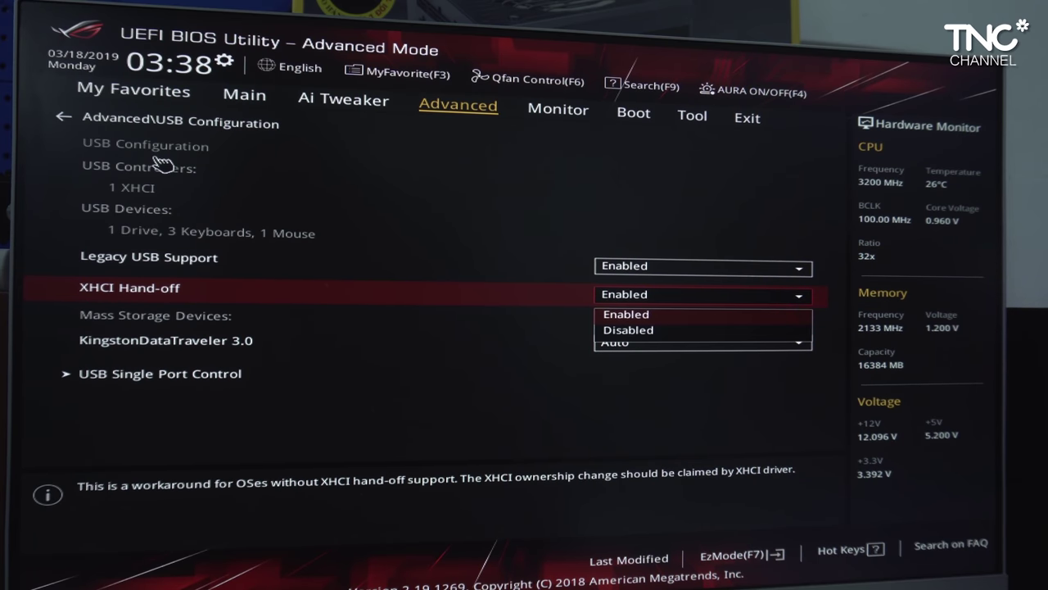
key(Escape)
key(Up)
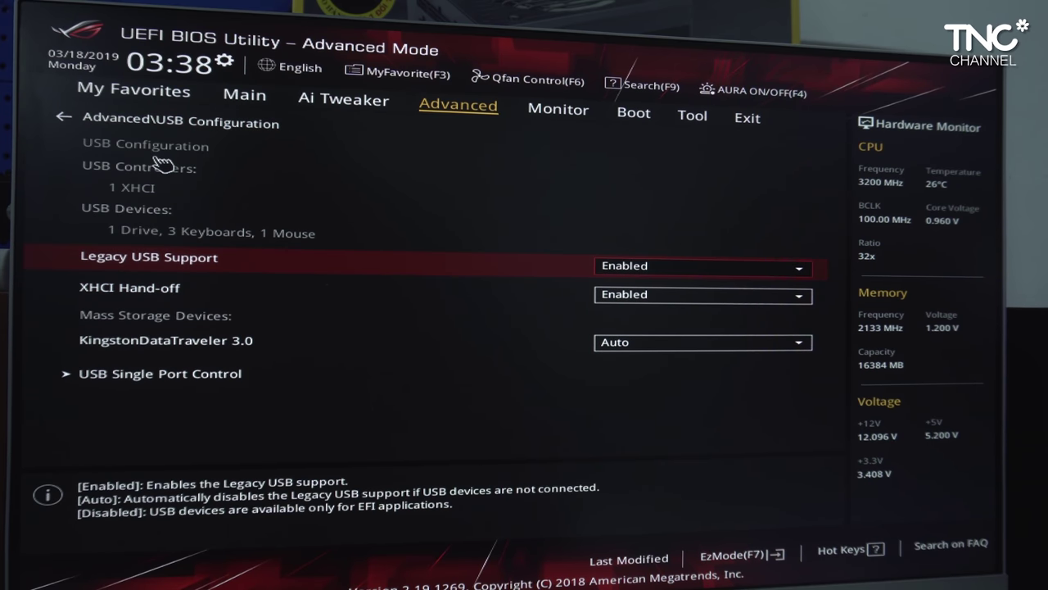
key(Return)
key(Escape)
key(Escape)
Switch to the Boot settings and set Fast Boot to Disabled.
key(Down)
key(Down)
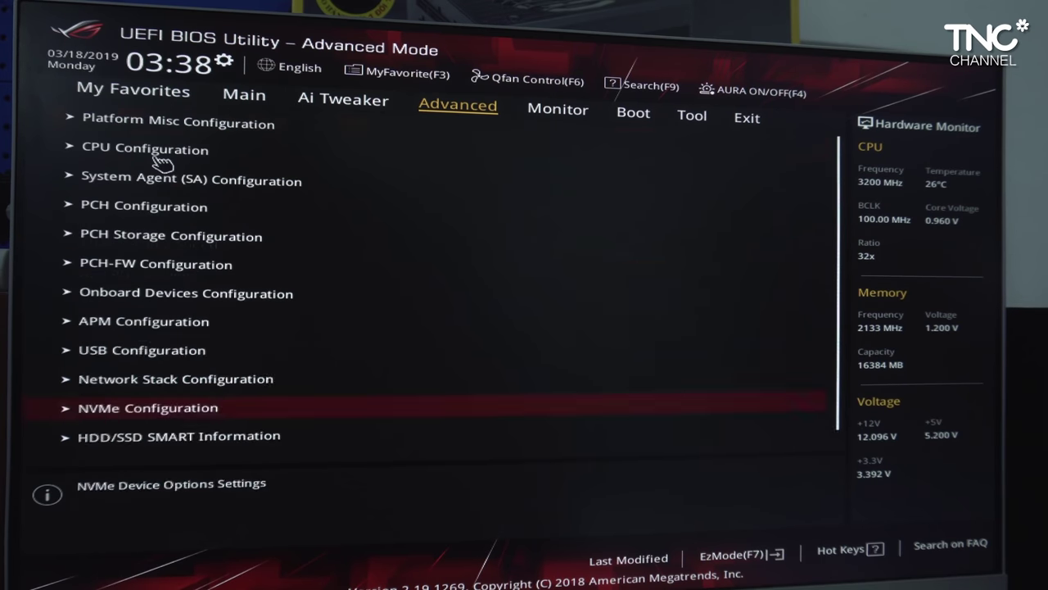
key(Right)
key(Right)
key(Escape)
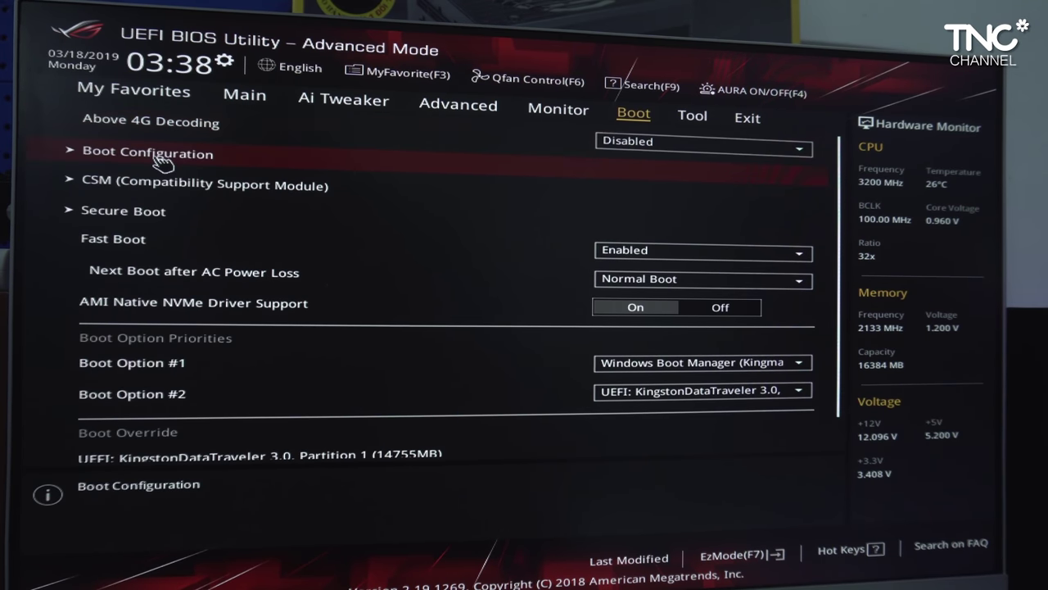
key(Down)
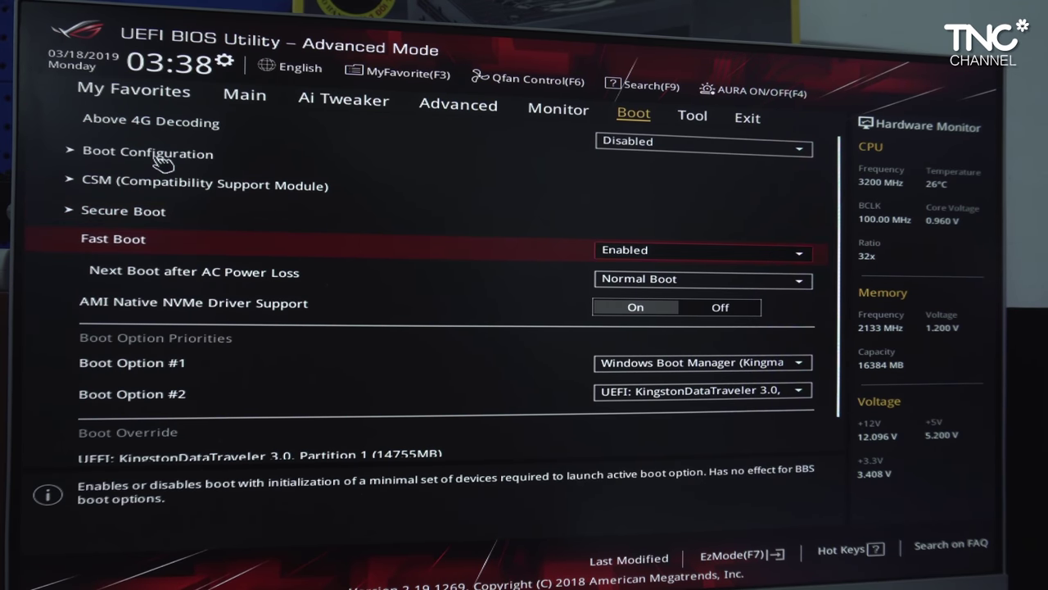
key(Return)
key(Up)
key(Return)
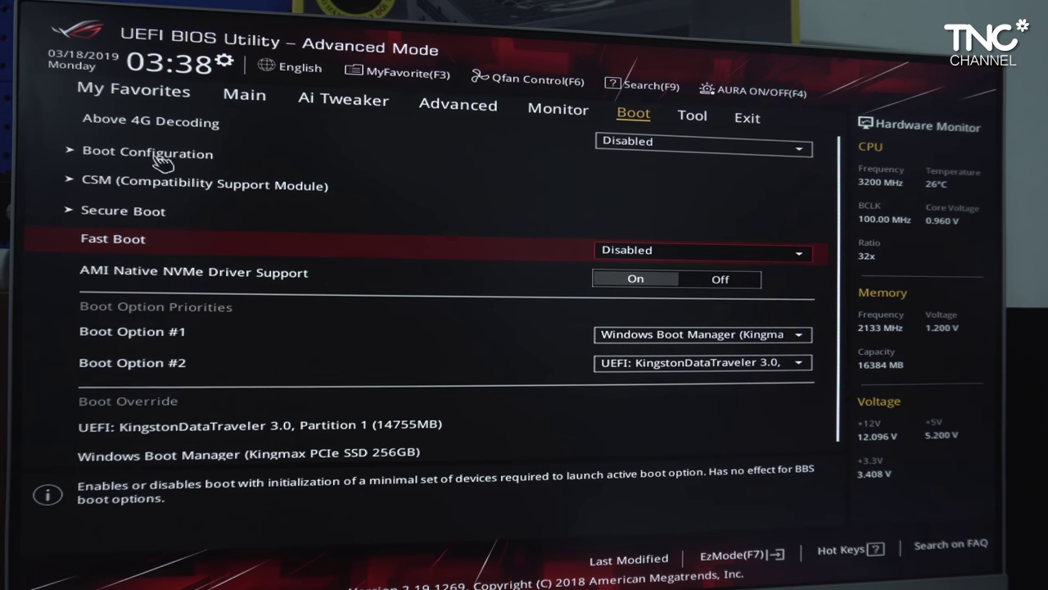
Check the OS Type options in the Secure Boot settings, and return to the Boot settings.
key(Up)
key(Return)
key(Escape)
key(Return)
key(Down)
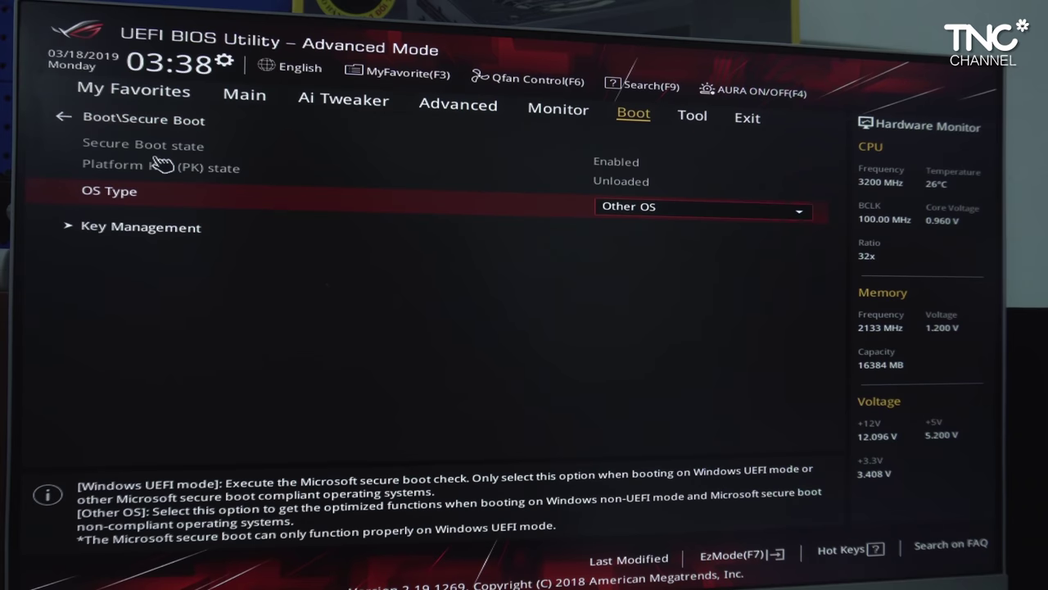
key(Return)
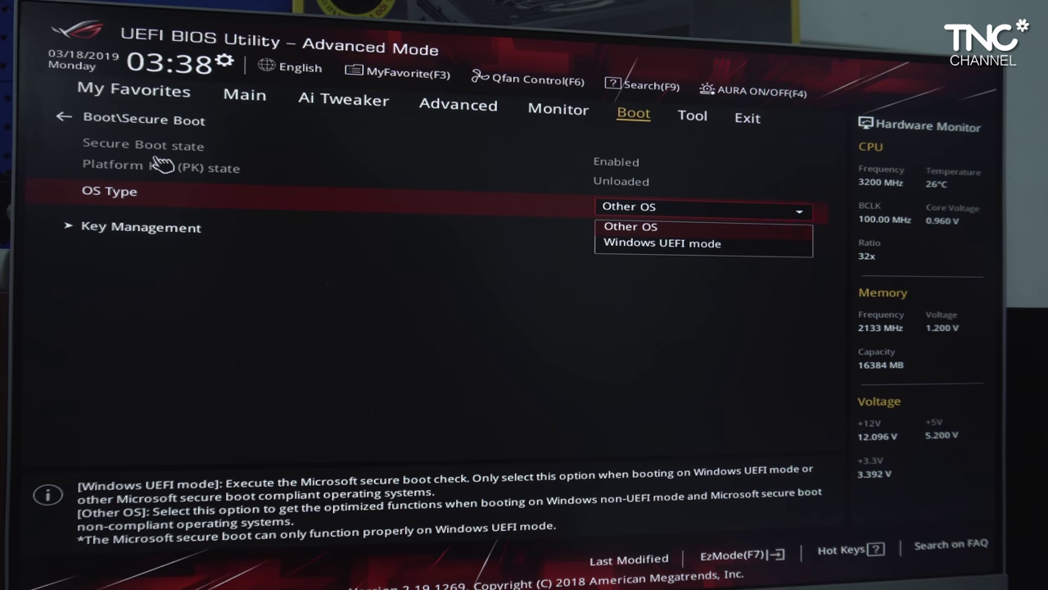
key(Escape)
key(Escape)
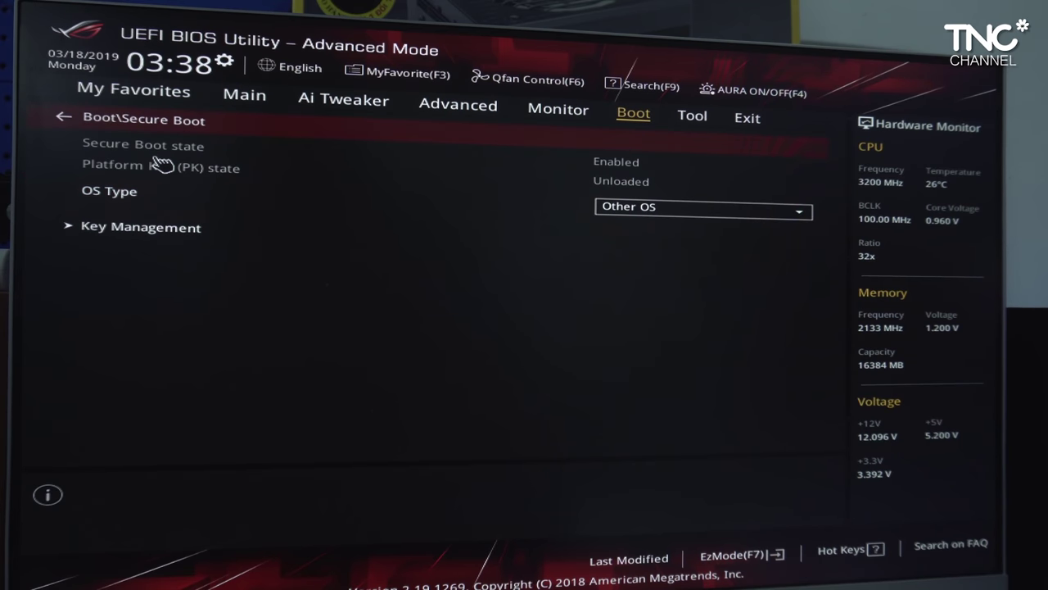
Set Boot Option #1 to UEFI: KingstonDataTraveler 3.0, Partition 1 (14755MB).
key(Down)
key(Down)
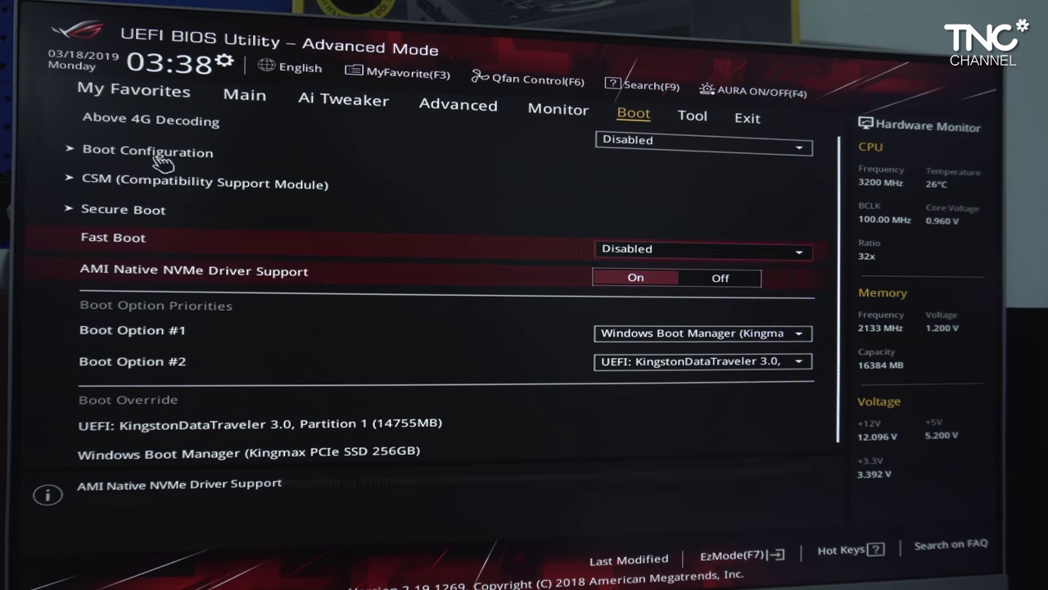
key(Down)
key(Down)
key(Up)
key(Down)
key(Up)
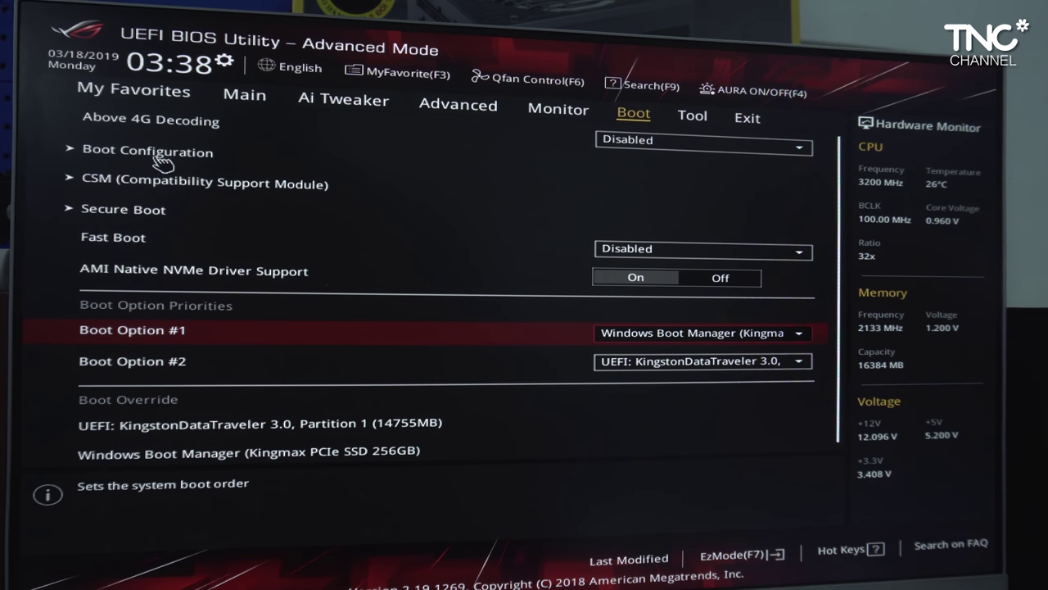
key(Down)
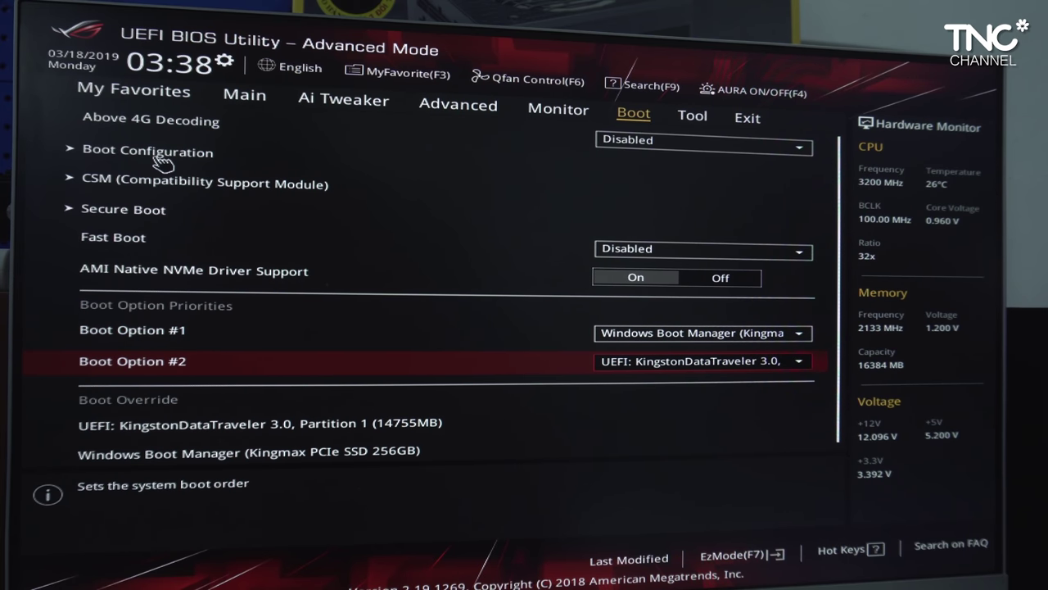
key(Up)
key(Down)
key(Up)
key(Return)
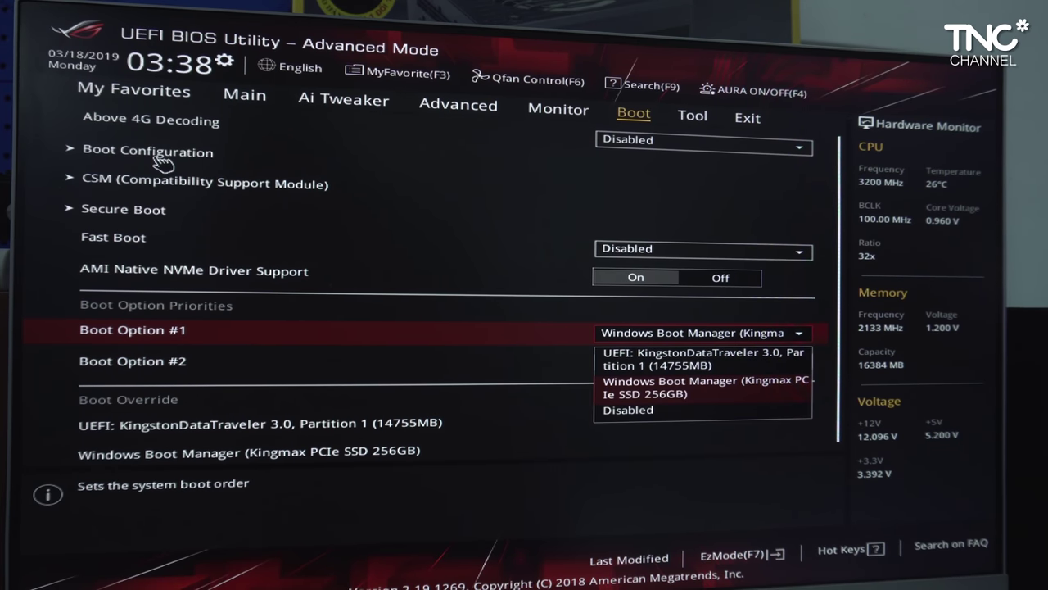
key(Up)
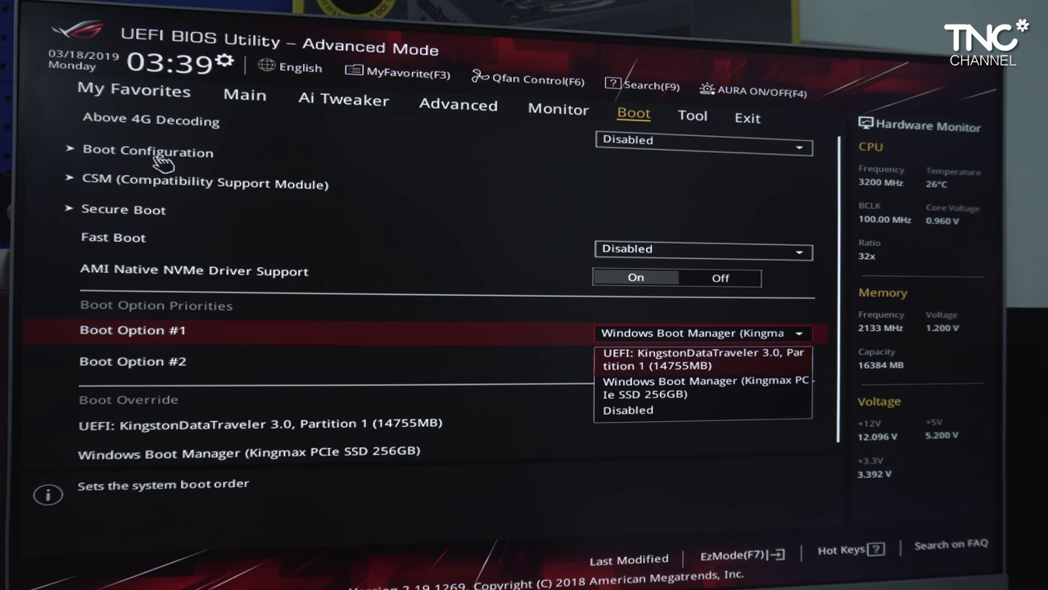
key(Return)
Save the BIOS configuration with Save Changes & Reset and confirm restarting the PC.
key(Up)
key(Down)
key(Up)
key(Up)
key(Up)
key(Up)
key(Up)
key(Up)
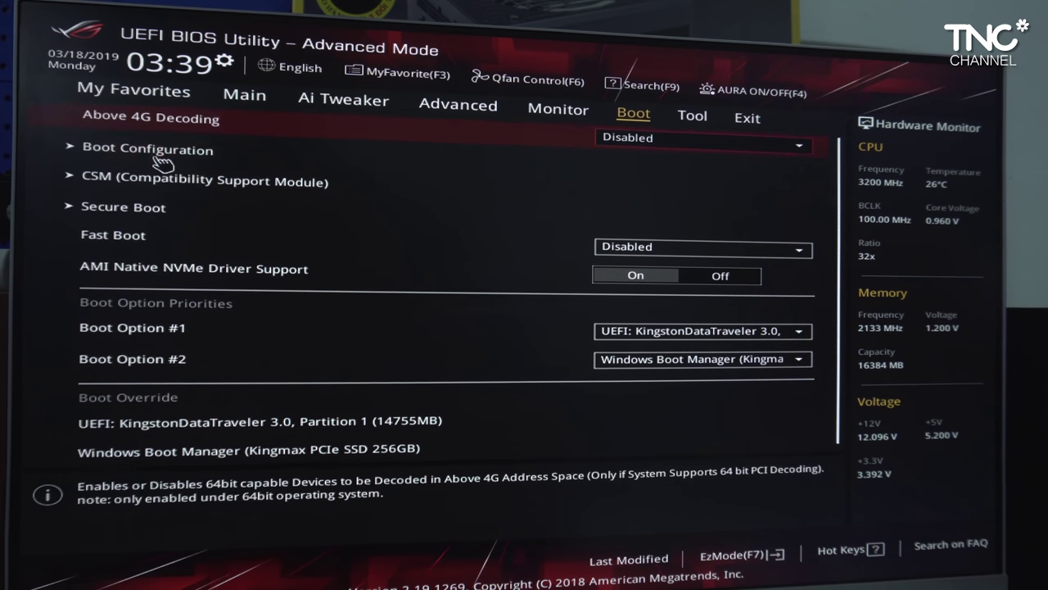
key(Right)
key(Right)
key(Down)
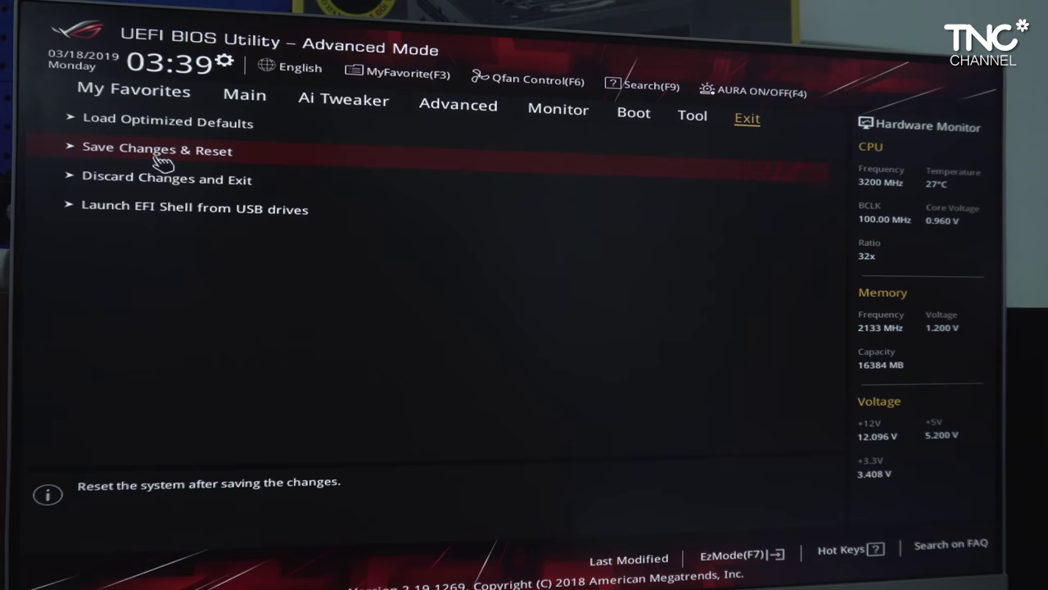
key(Return)
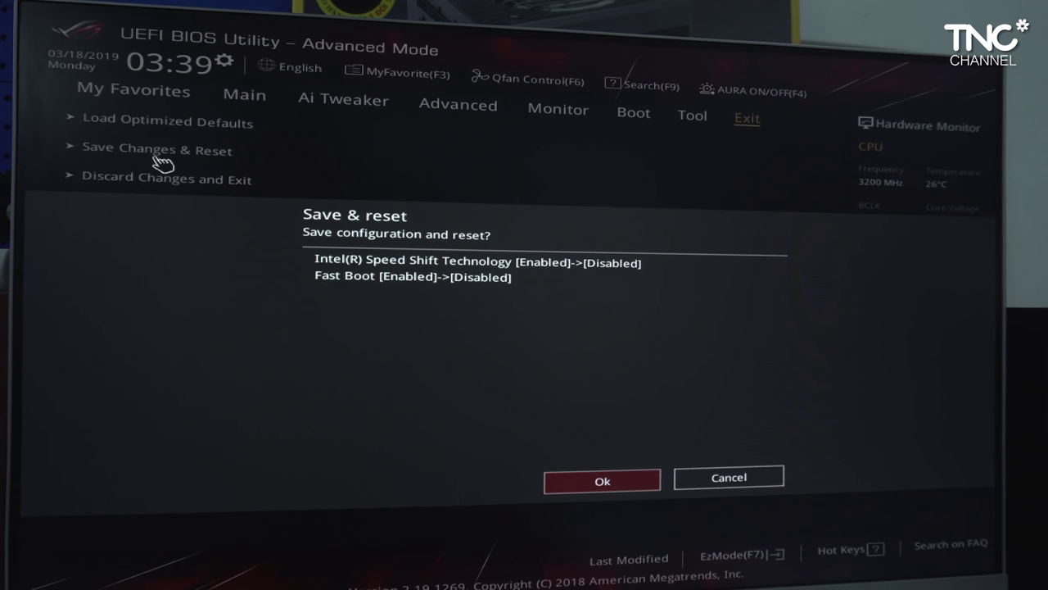
key(Return)
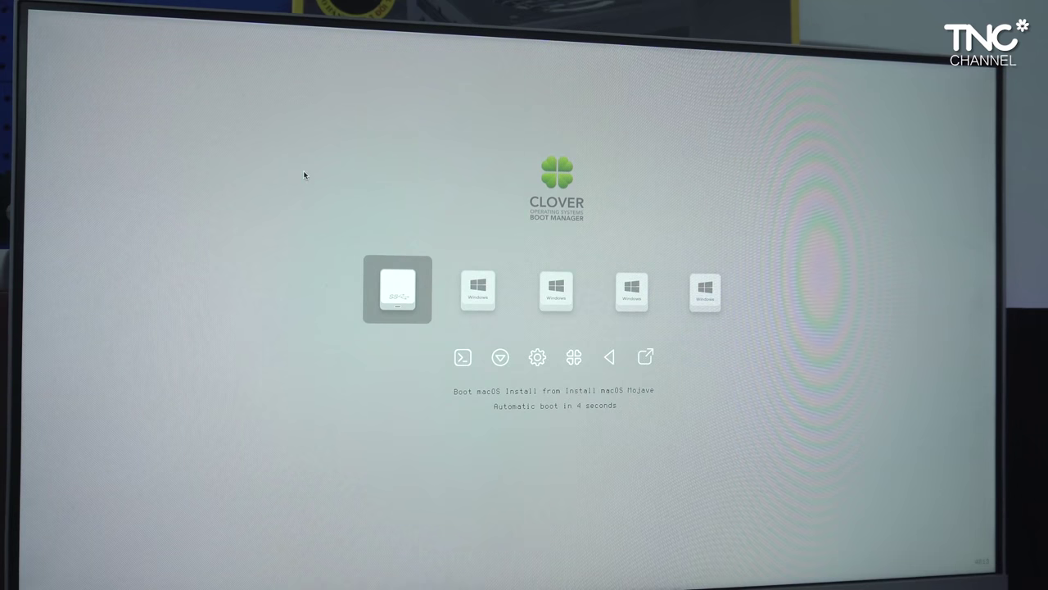
Look through the Windows boot entries in Clover and return to Boot macOS Install from Install macOS Mojave.
key(Right)
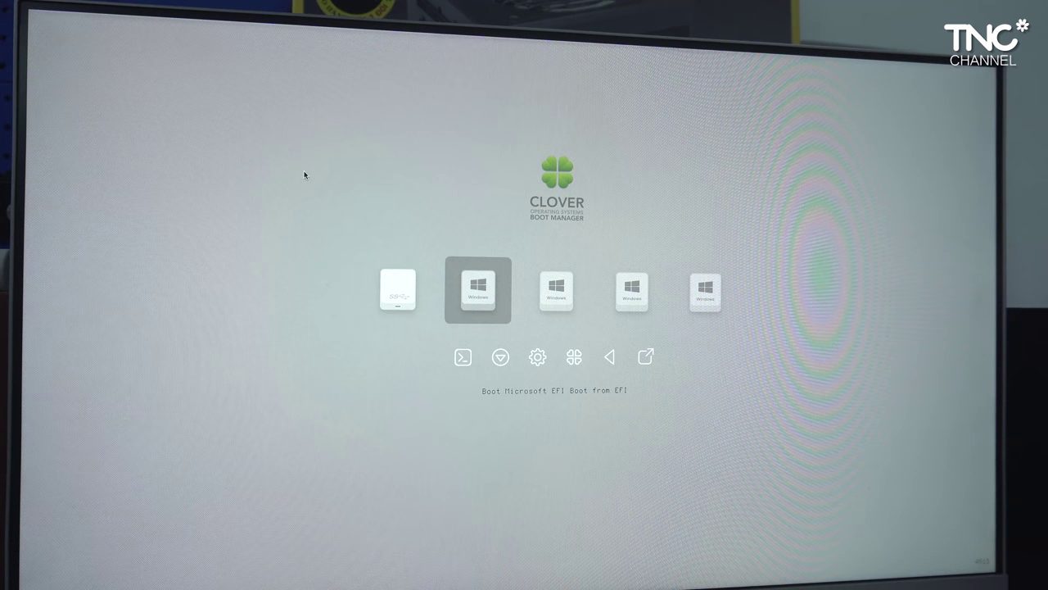
key(Right)
key(Right)
key(Right)
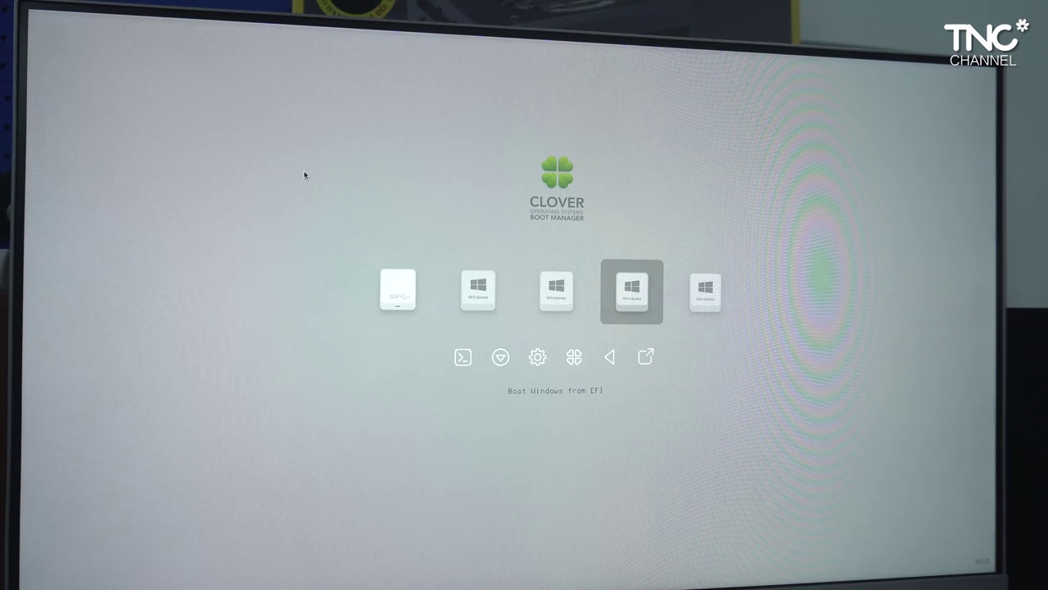
key(Left)
key(Right)
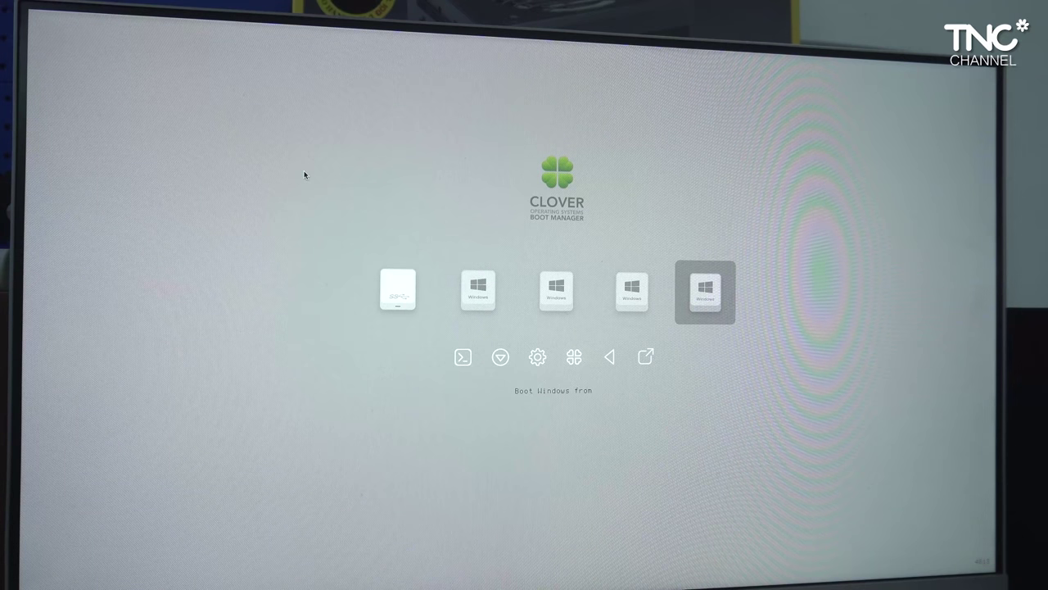
key(Left)
key(Left)
key(Left)
key(Right)
key(Right)
key(Right)
key(Left)
key(Left)
key(Left)
key(Left)
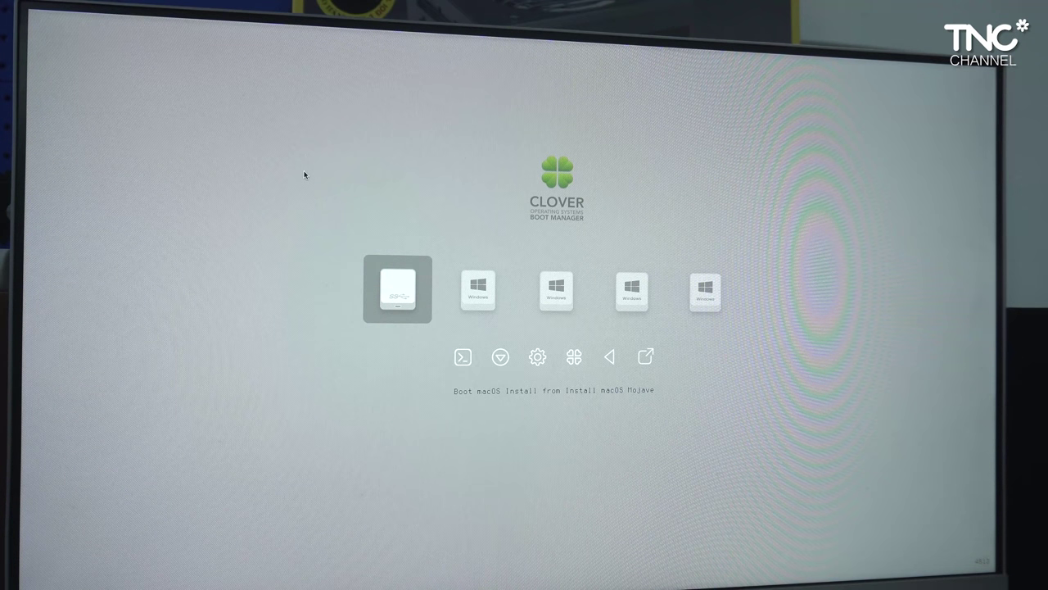
Start Boot macOS Install from Install macOS Mojave in Clover and continue the installer with English as the language.
key(Return)
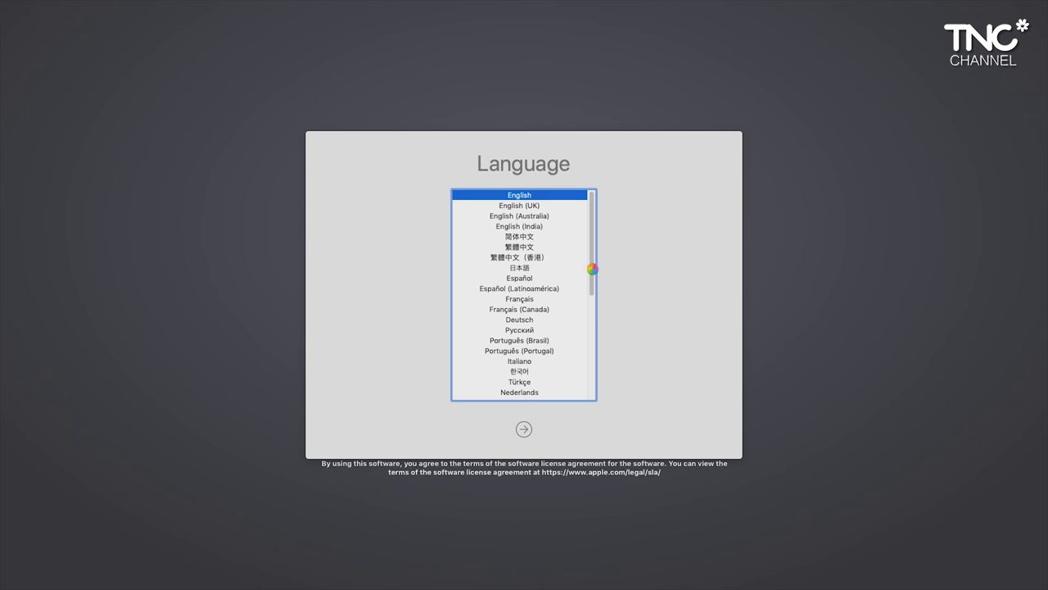
scroll(559, 336, down, 5)
scroll(557, 349, up, 5)
click(524, 430)
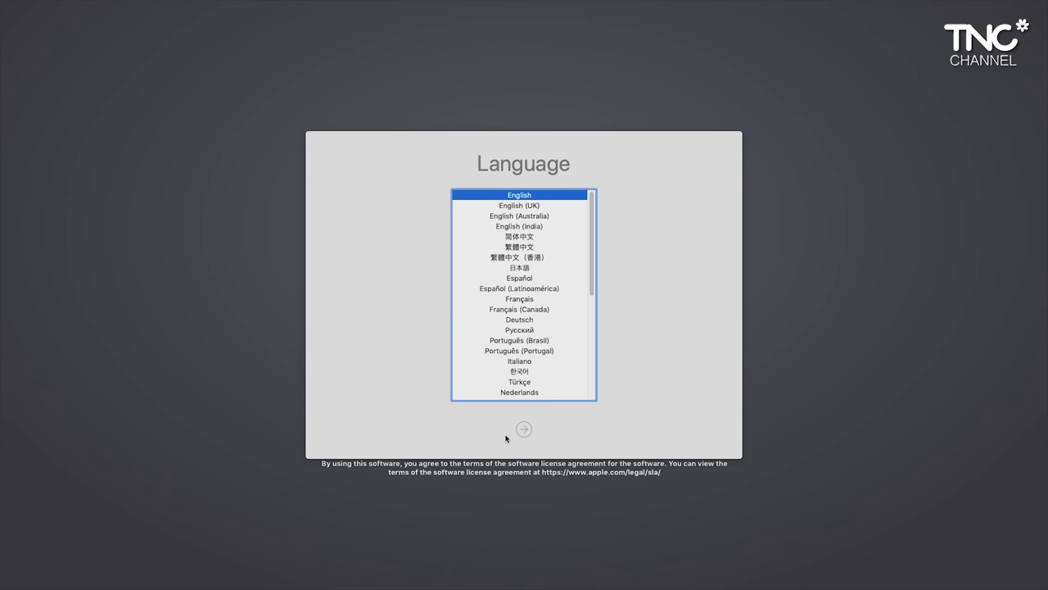
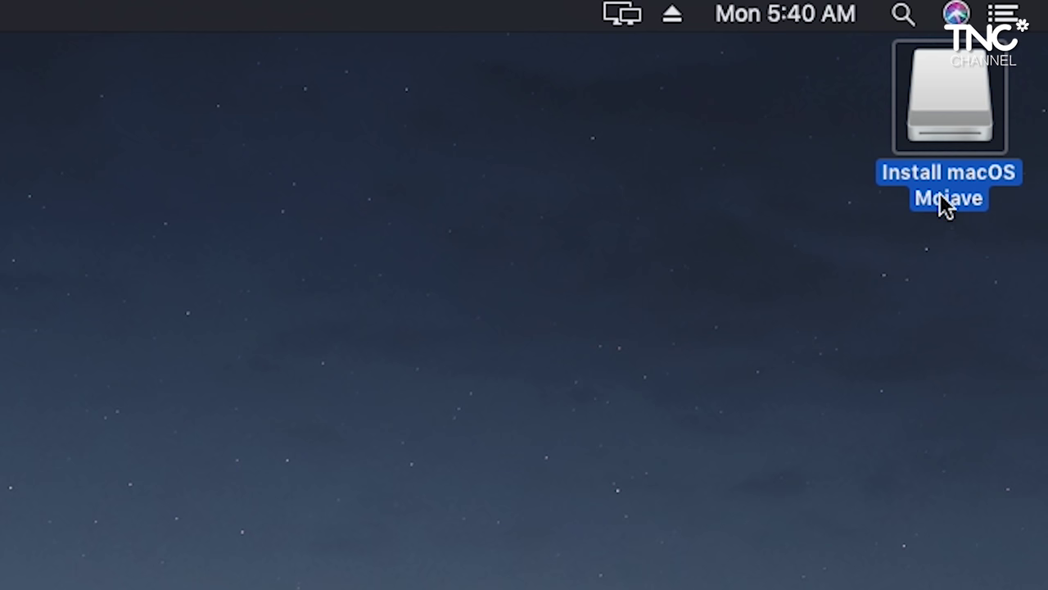
Open the Hackintosh Files folder on the Install macOS Mojave drive and launch Clover Configurator from it.
click(931, 262)
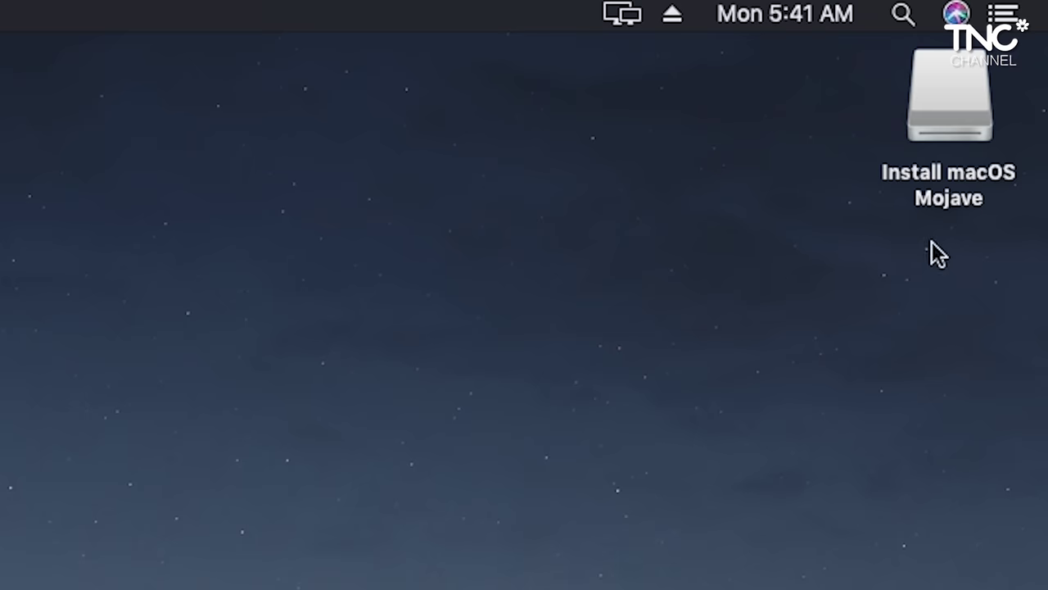
double_click(919, 98)
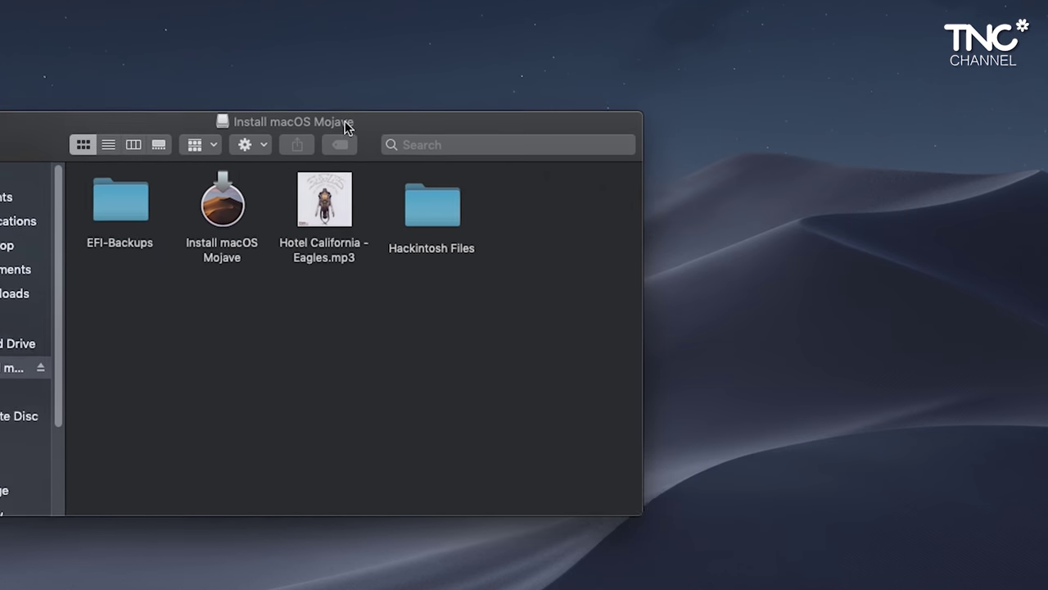
drag(348, 126, 303, 121)
click(360, 221)
double_click(383, 209)
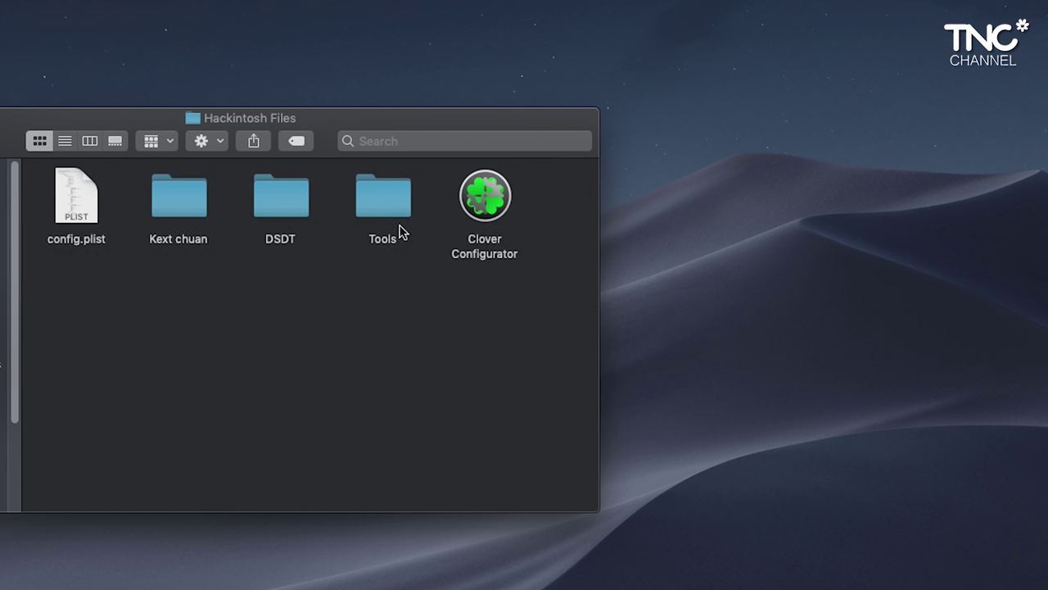
click(484, 204)
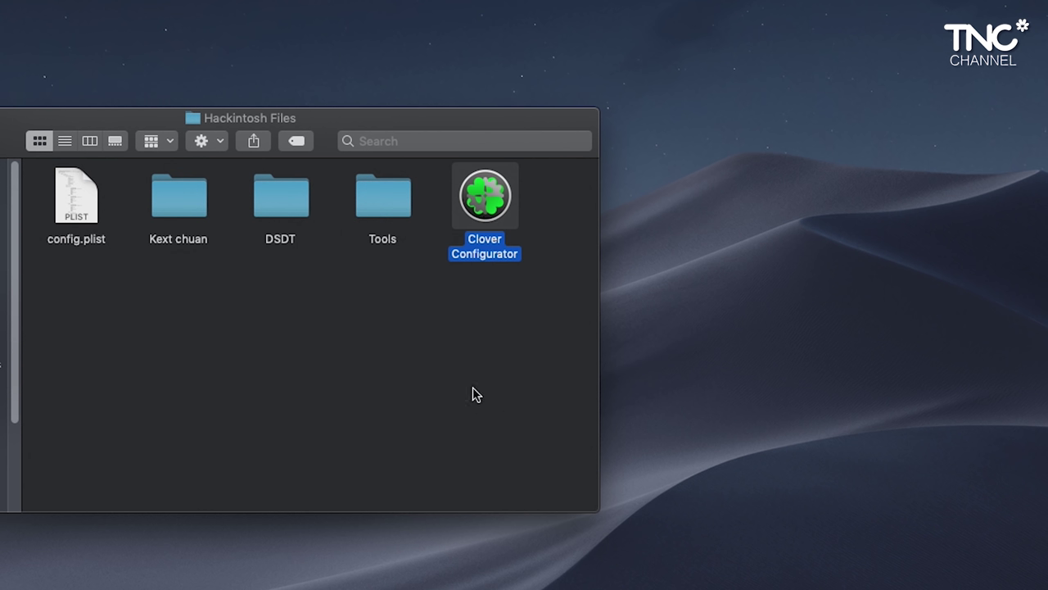
double_click(488, 211)
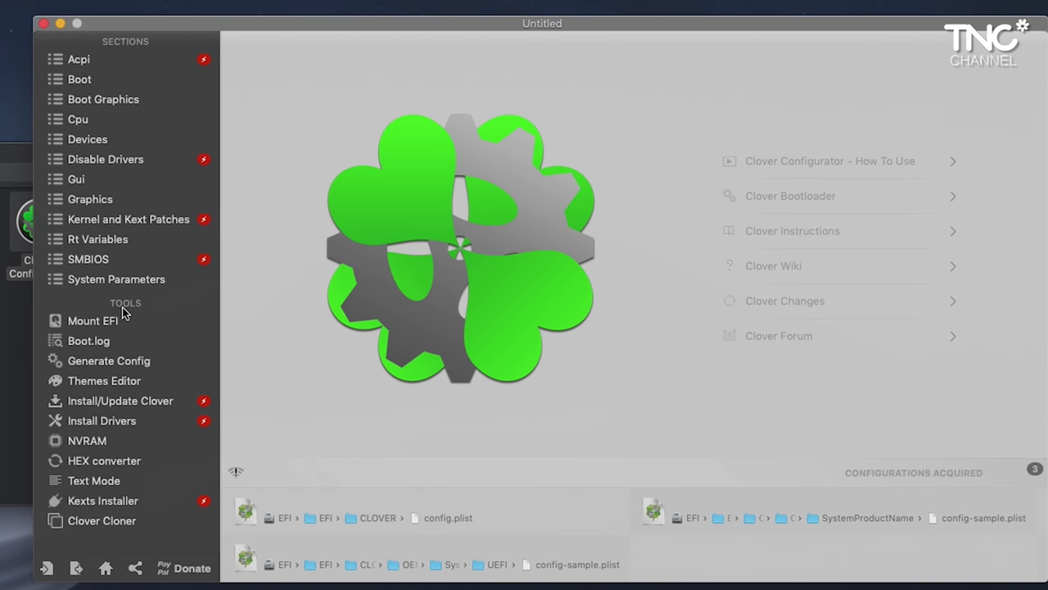
Mount the EFI partition of the Kingmax PCIe SSD 256GB in Clover Configurator, authorizing with the account password.
click(102, 322)
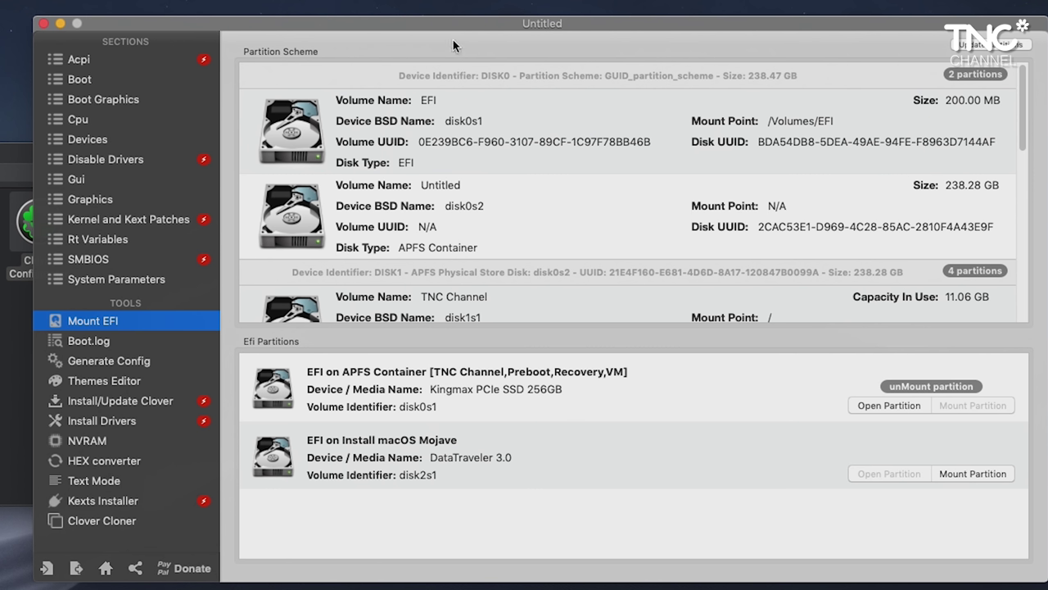
drag(463, 25, 428, 11)
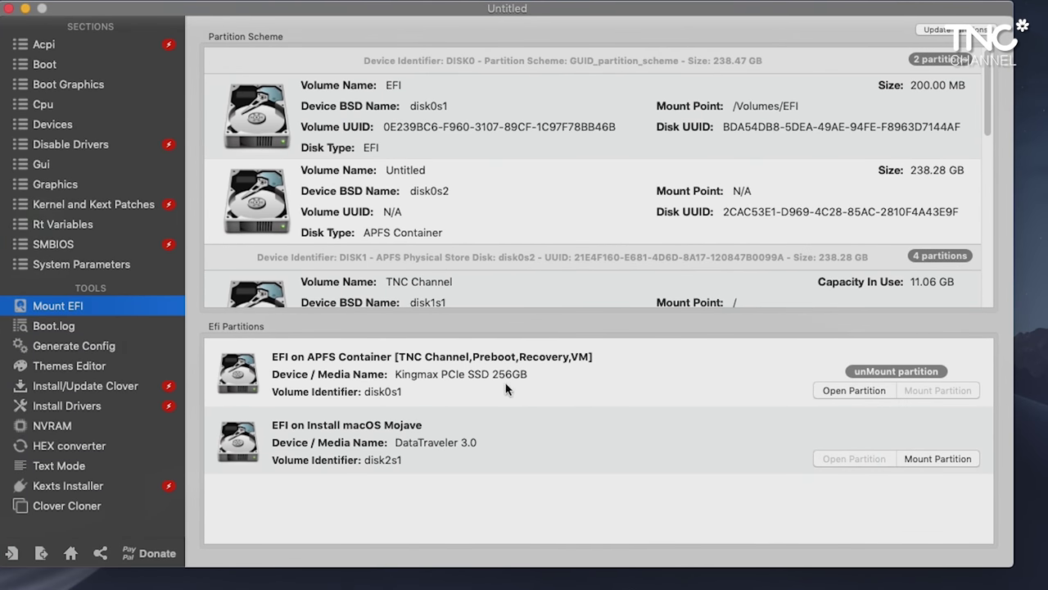
click(408, 446)
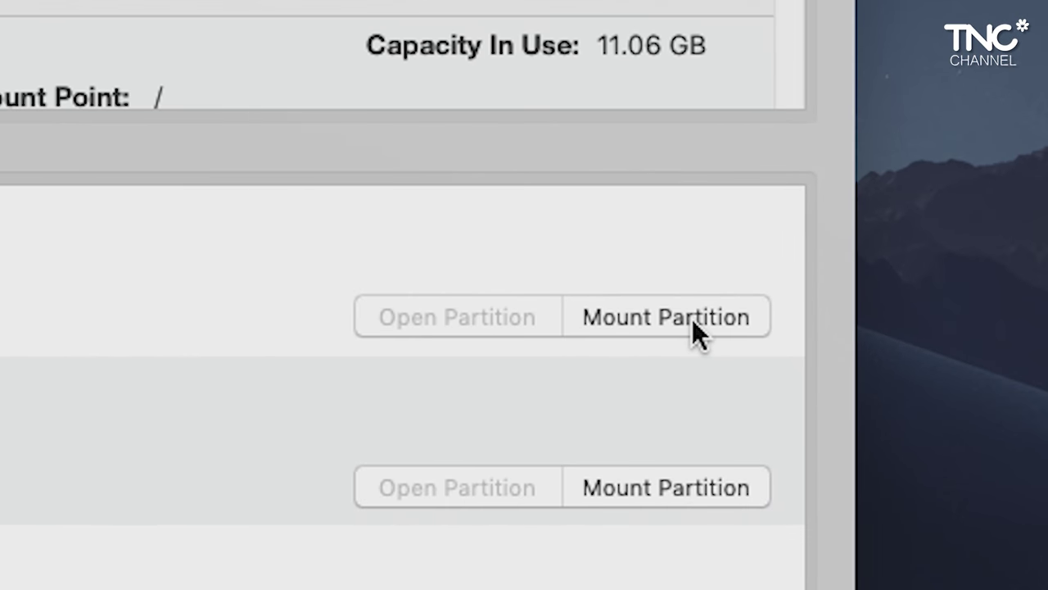
click(666, 317)
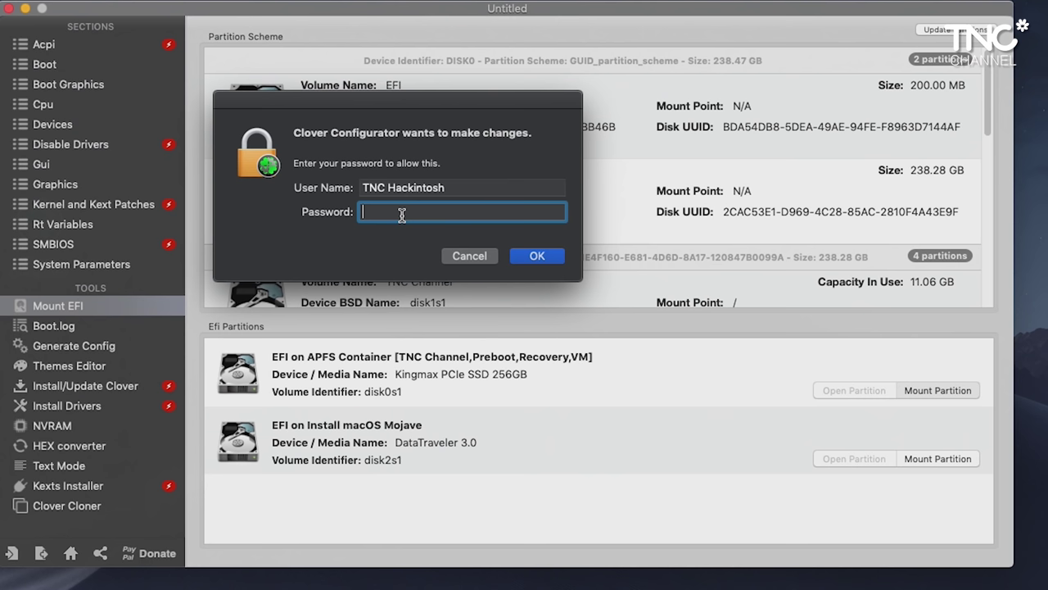
text(••)
key(Return)
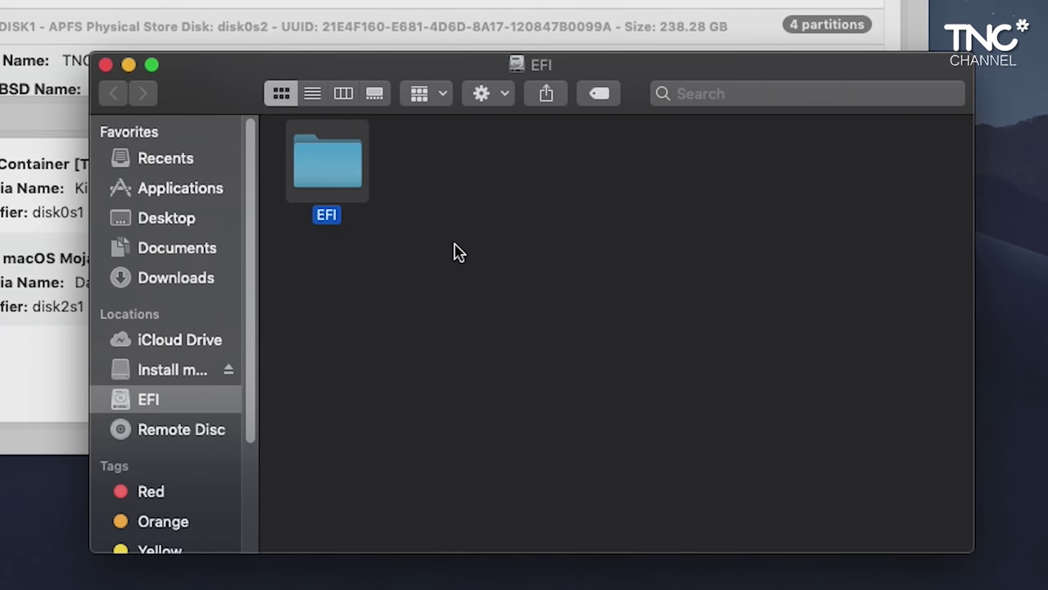
Move the SSD's EFI window aside and close the Hackintosh Files window.
click(459, 252)
click(339, 169)
drag(389, 77, 0, 0)
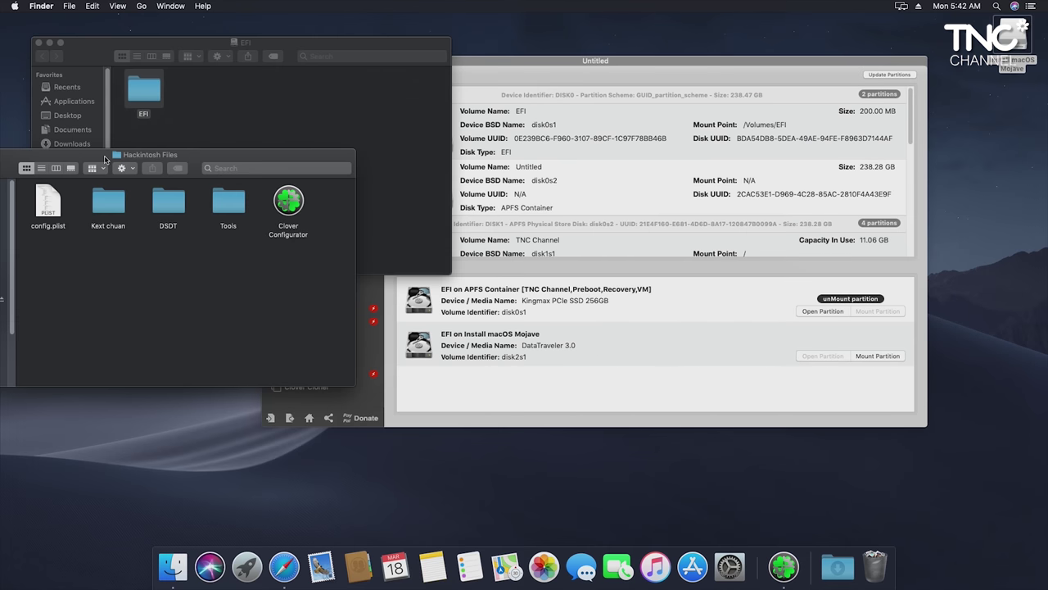
drag(105, 158, 222, 323)
click(104, 317)
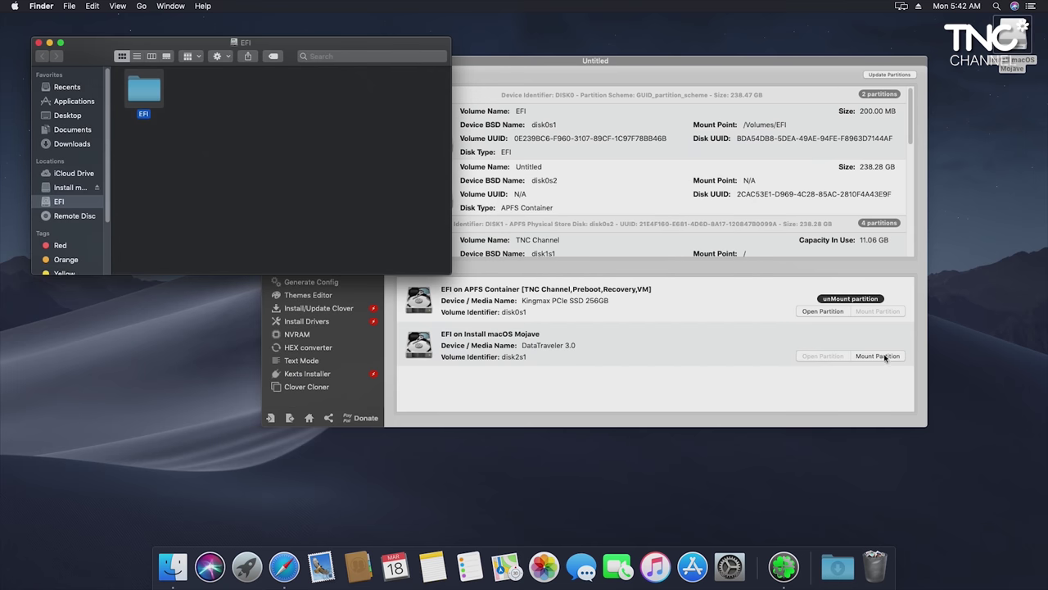
Mount and open the EFI partition of the DataTraveler 3.0 installer drive, and place its window beside the SSD's EFI window.
click(583, 353)
click(887, 358)
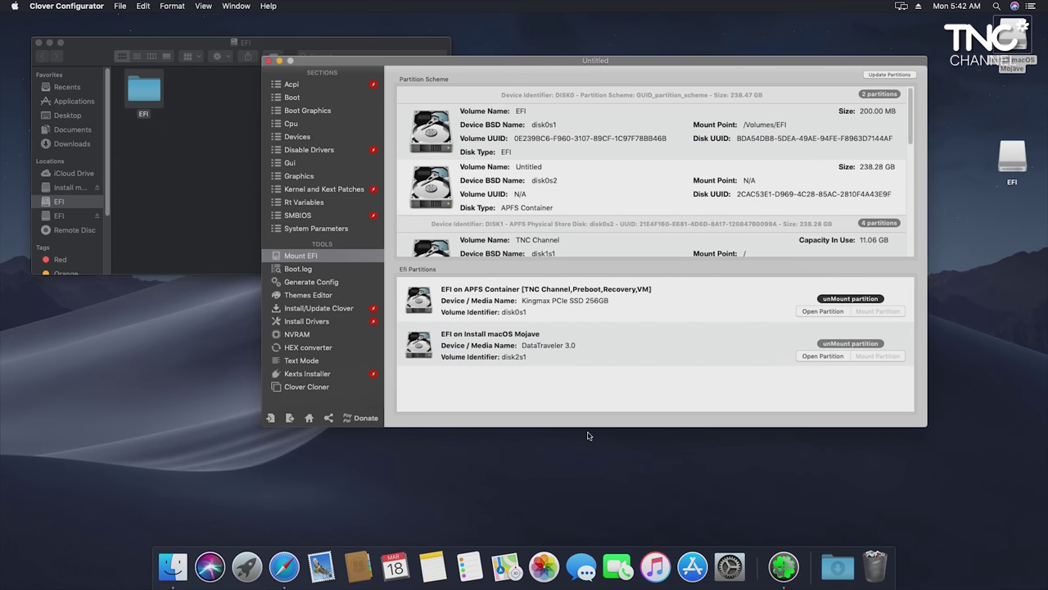
click(823, 356)
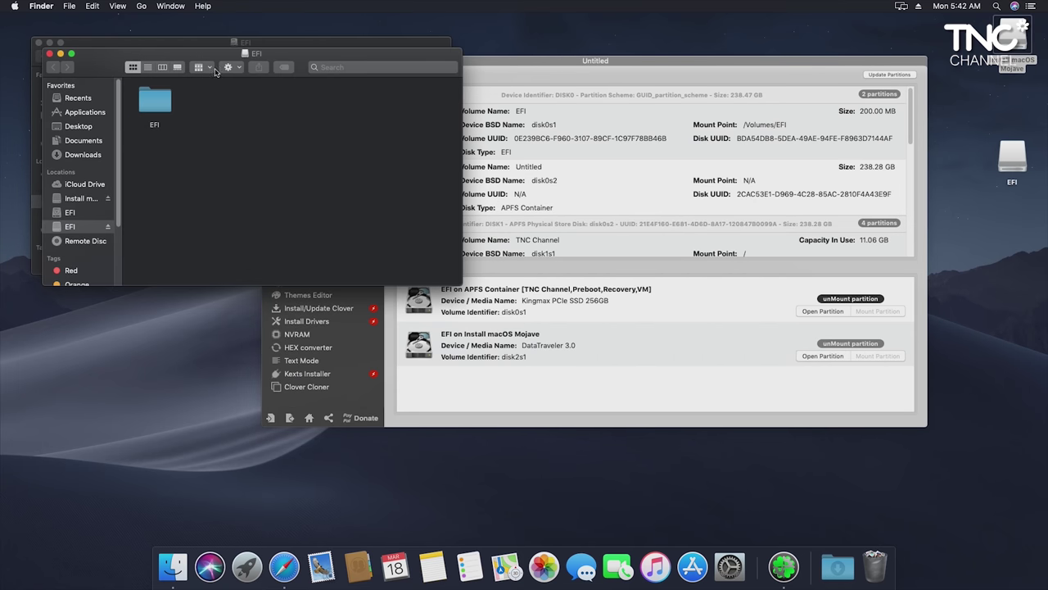
drag(212, 59, 613, 182)
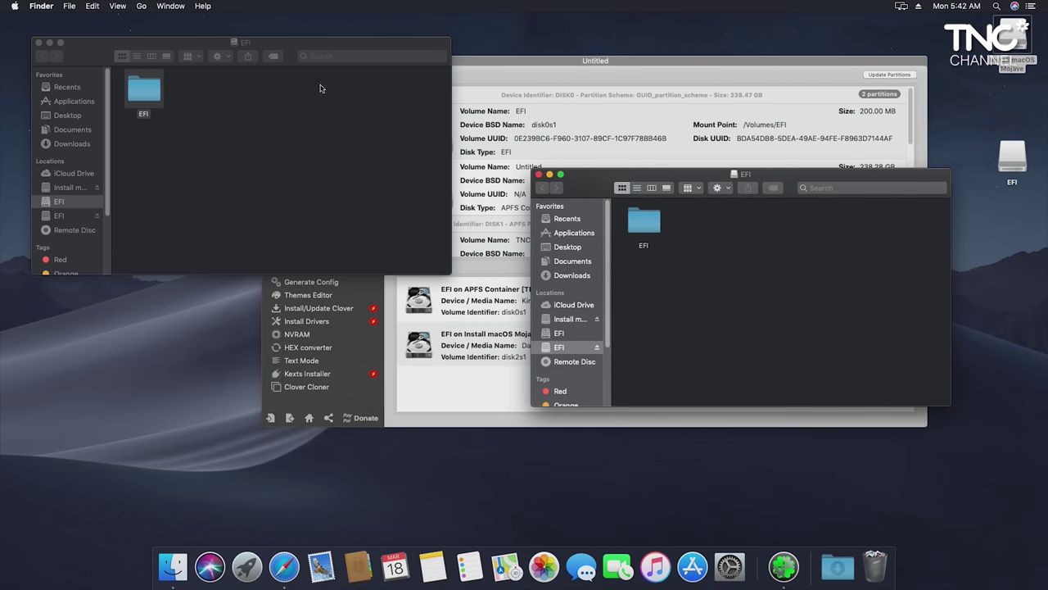
drag(279, 48, 254, 31)
drag(780, 179, 727, 34)
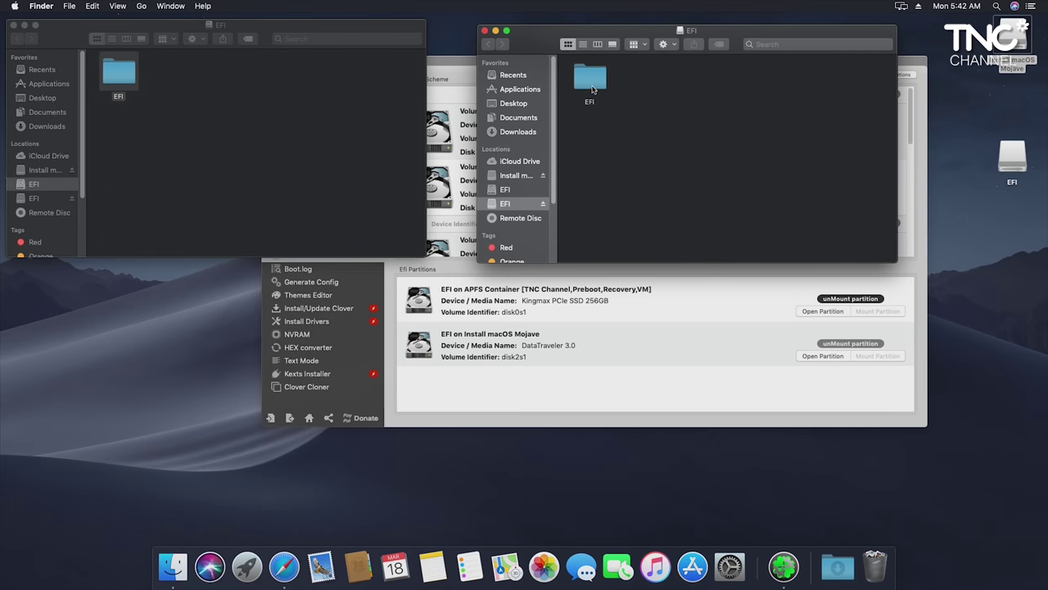
Replace the EFI folder on the SSD's EFI partition with a copy of the USB drive's EFI folder.
click(595, 82)
drag(293, 169, 90, 51)
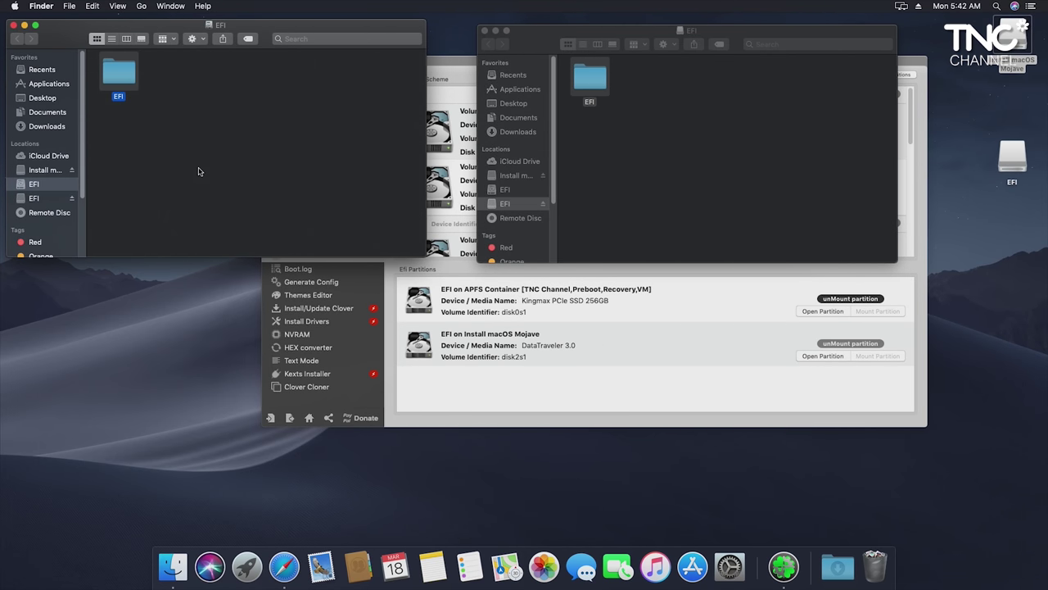
key(super+BackSpace)
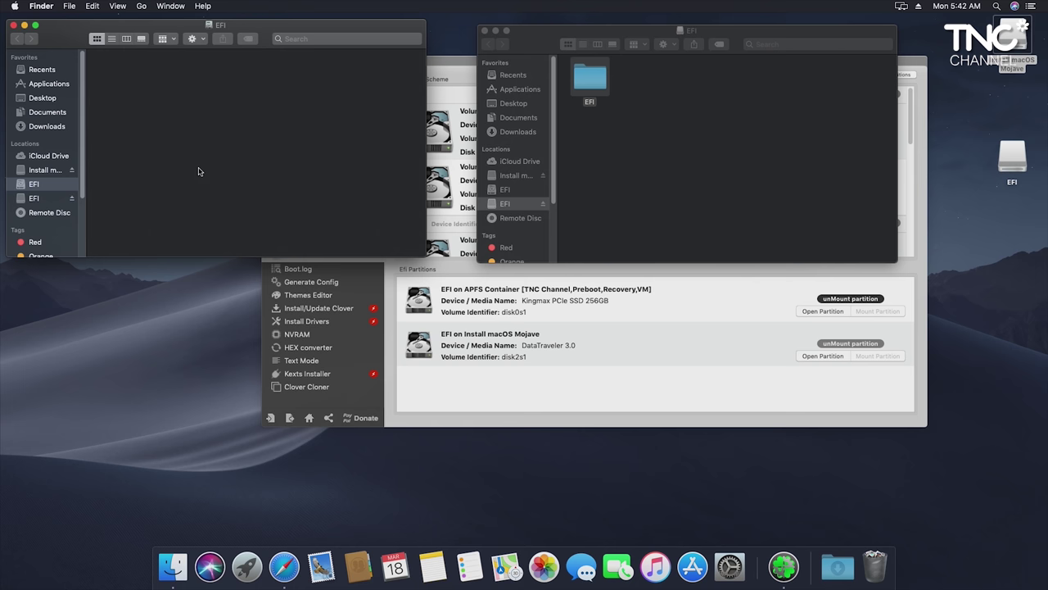
drag(599, 92, 121, 80)
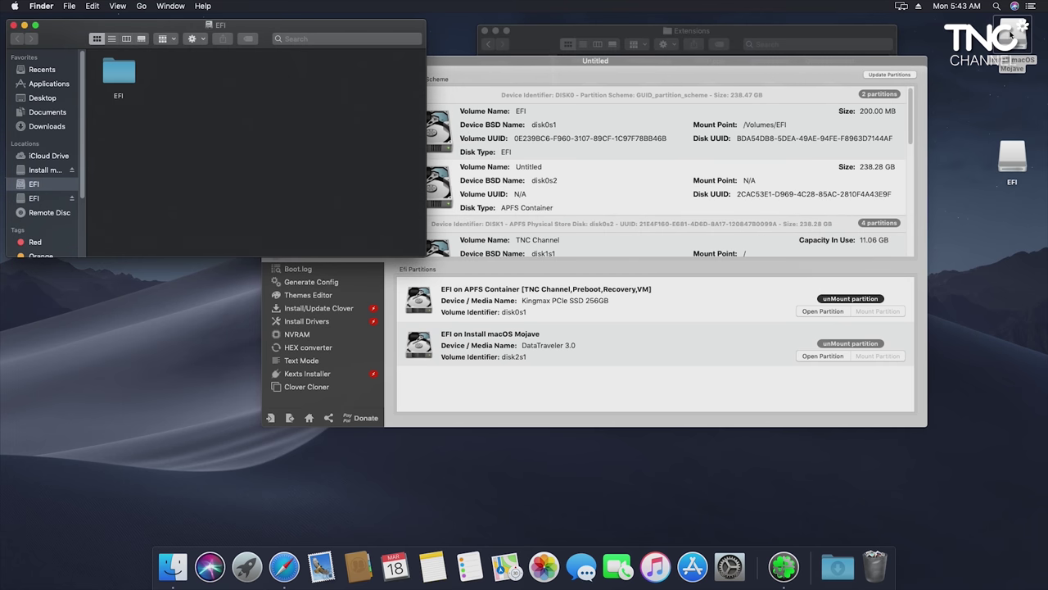
Close the SSD's EFI window and open the Kext chuan folder inside Hackintosh Files on the Install macOS Mojave drive.
double_click(1013, 45)
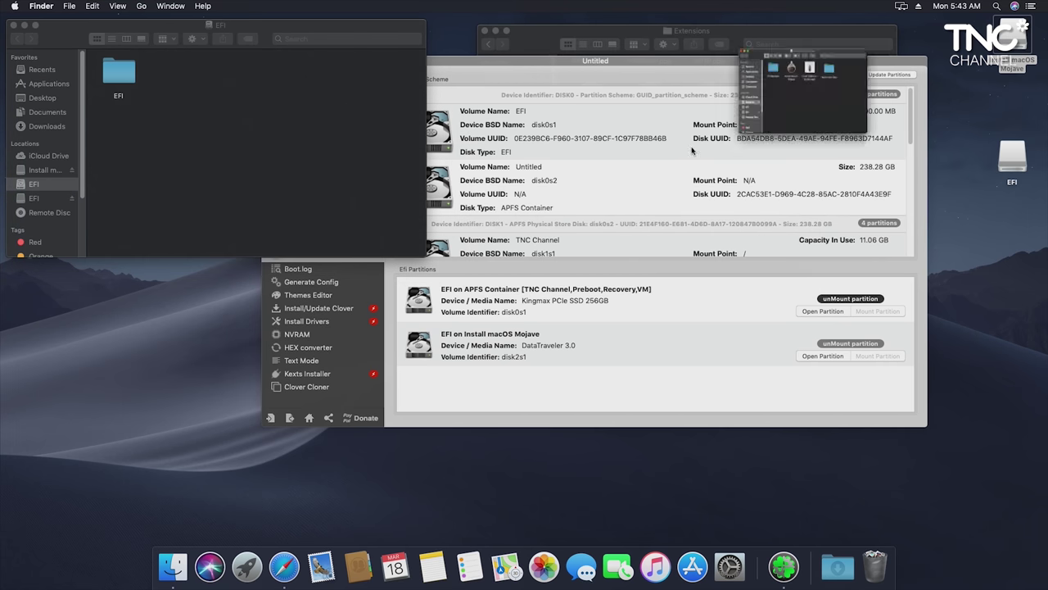
click(13, 26)
double_click(296, 215)
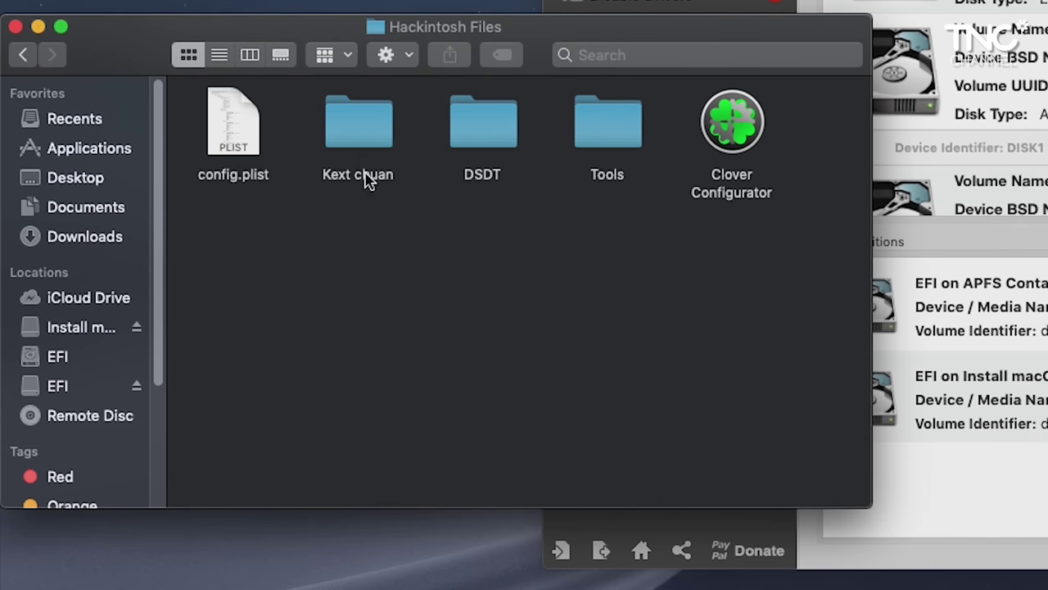
double_click(366, 180)
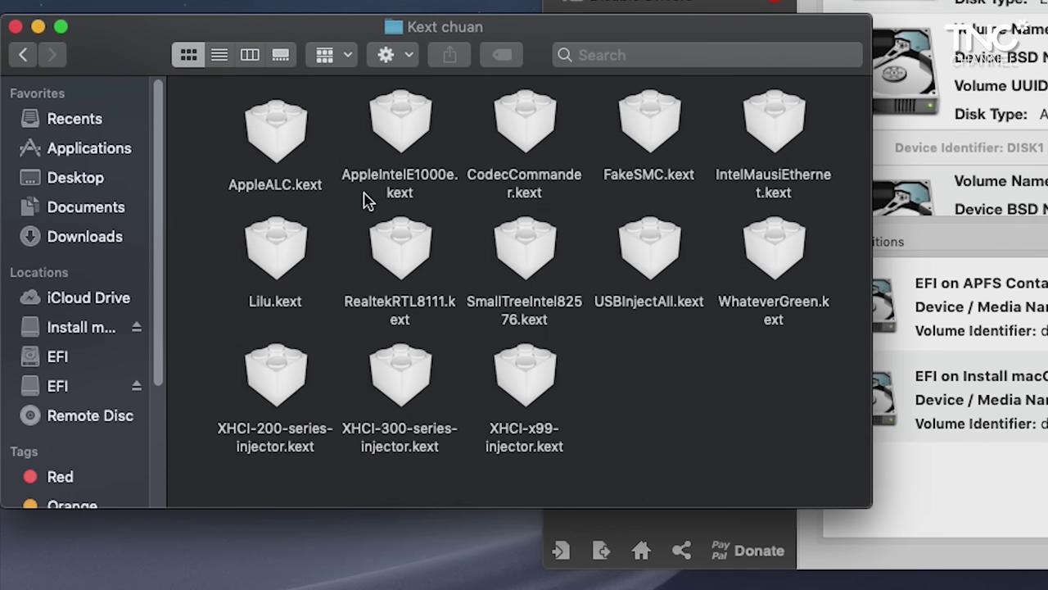
Copy AppleIntelE1000e.kext and IntelMausiEthernet.kext from Kext chuan to the desktop and close the folder window.
click(386, 177)
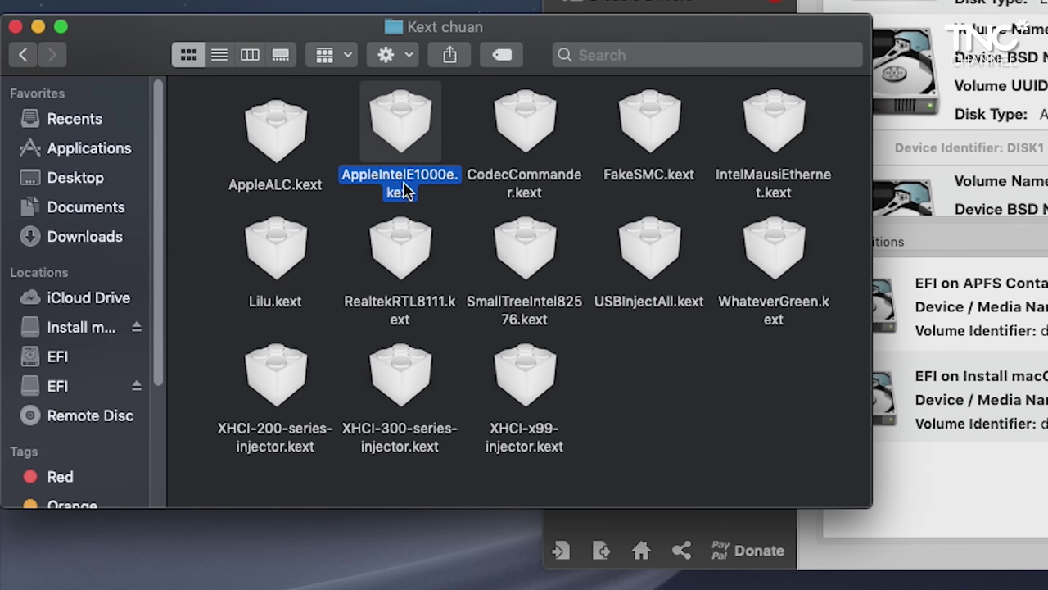
drag(411, 136, 341, 176)
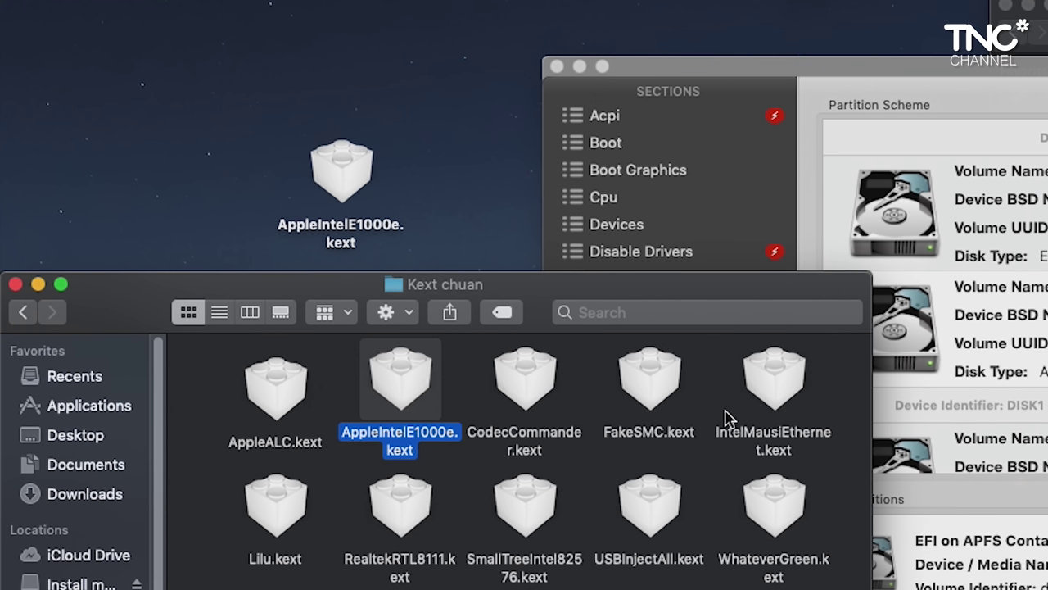
drag(769, 375, 461, 193)
drag(520, 288, 602, 386)
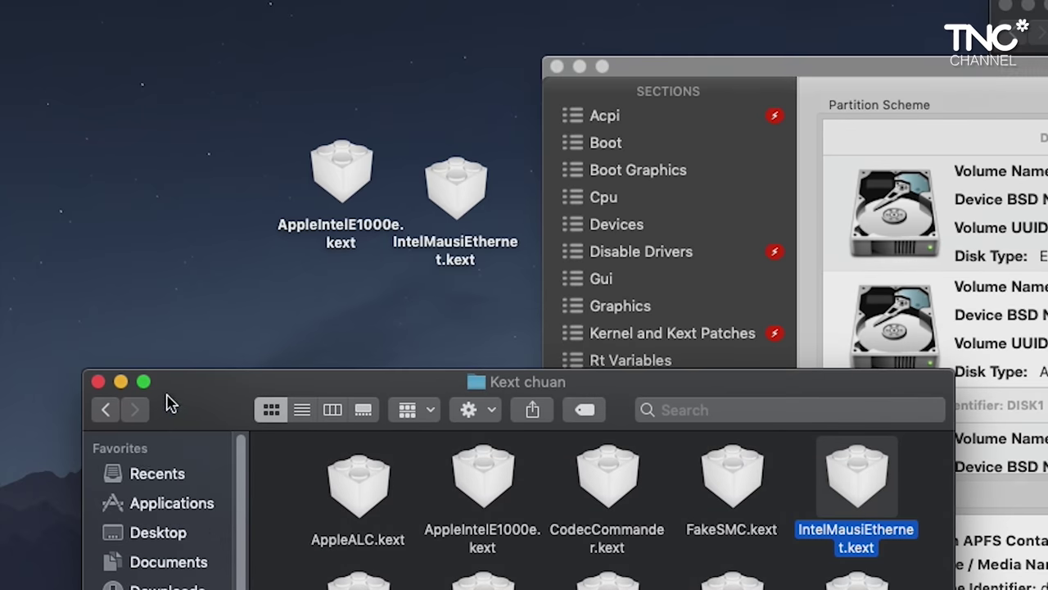
click(97, 381)
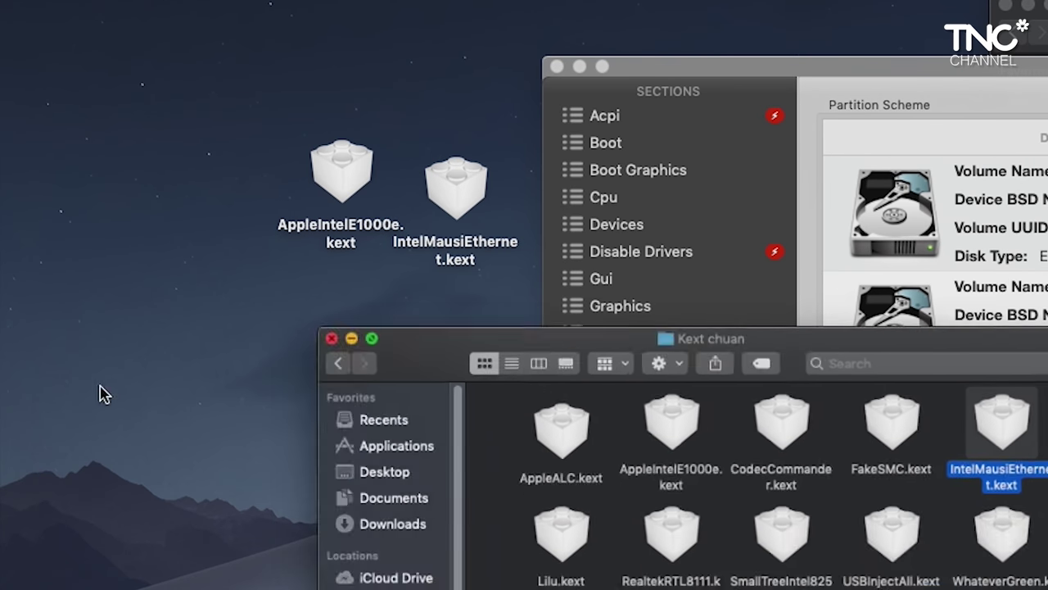
Move IntelMausiEthernet.kext directly below AppleIntelE1000e.kext on the desktop.
drag(855, 77, 855, 89)
drag(456, 187, 348, 321)
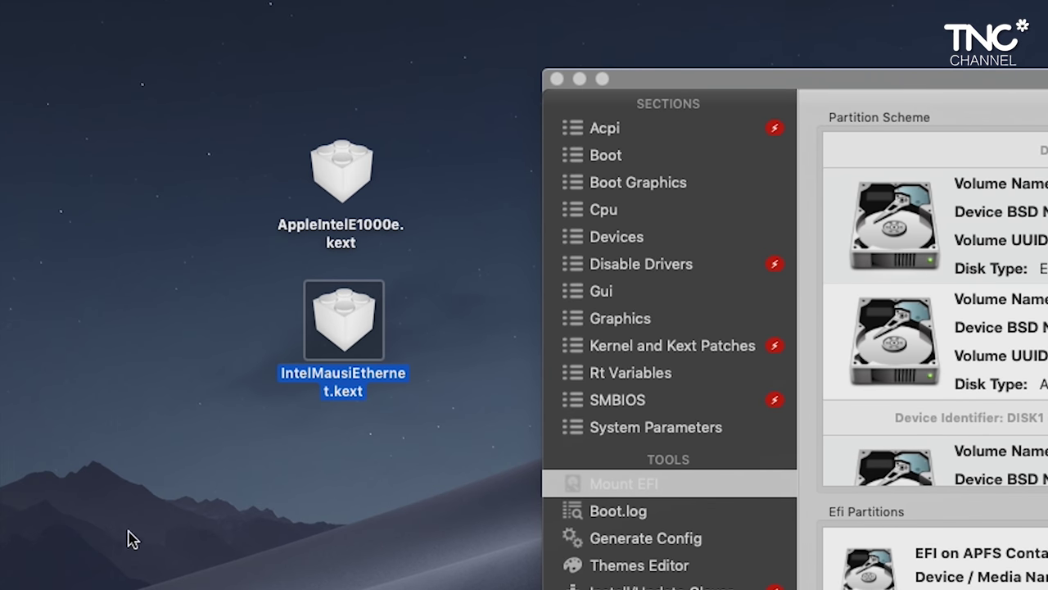
right_click(130, 483)
click(491, 437)
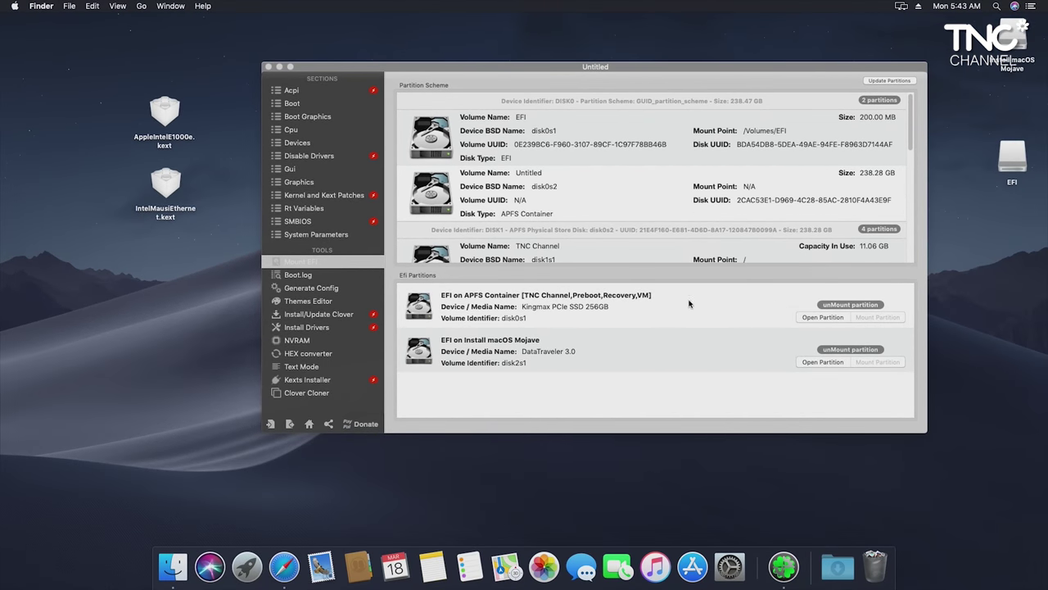
Open the Kingmax SSD's EFI partition and go through the EFI and CLOVER folders to the Other folder holding the kexts.
click(689, 304)
click(822, 317)
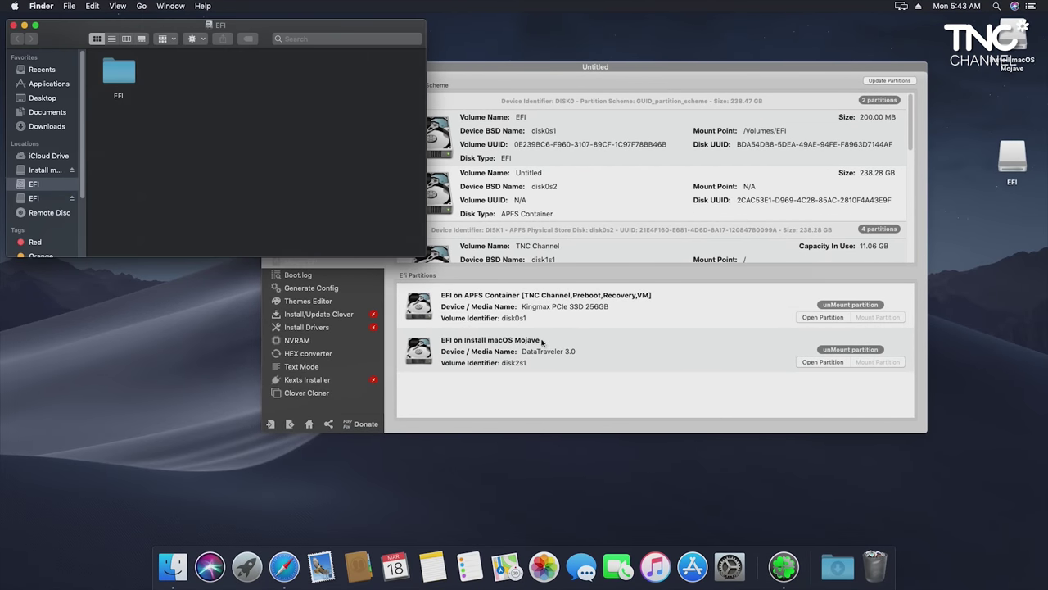
drag(139, 29, 617, 116)
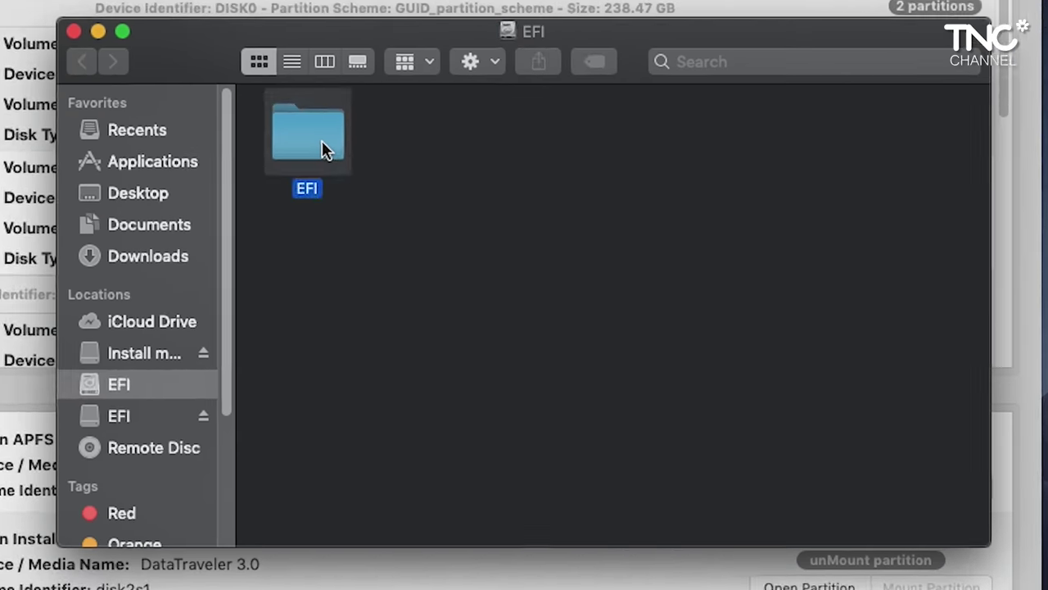
double_click(604, 163)
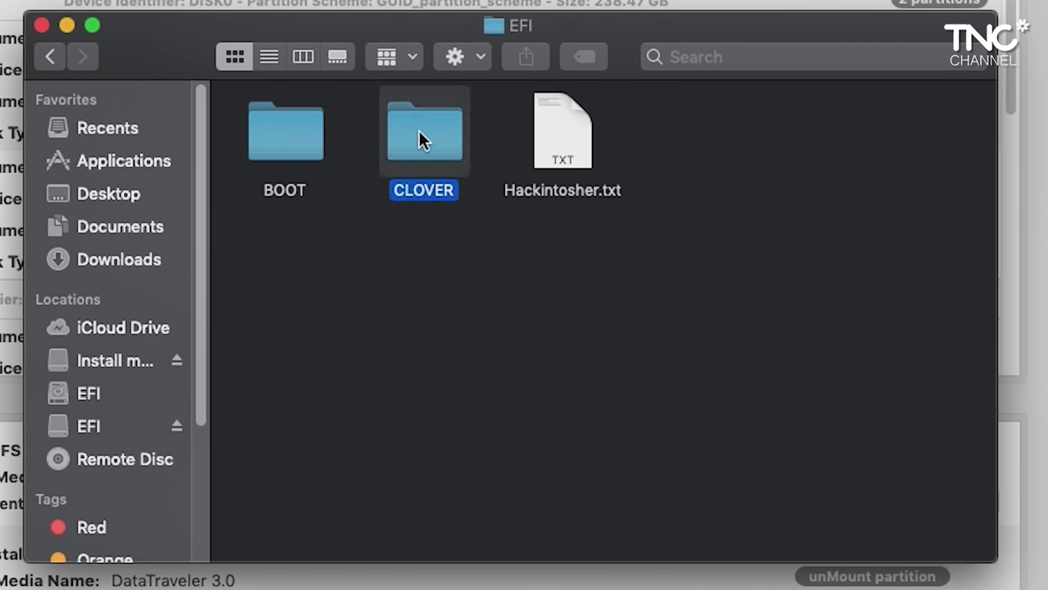
double_click(419, 133)
double_click(424, 287)
double_click(823, 283)
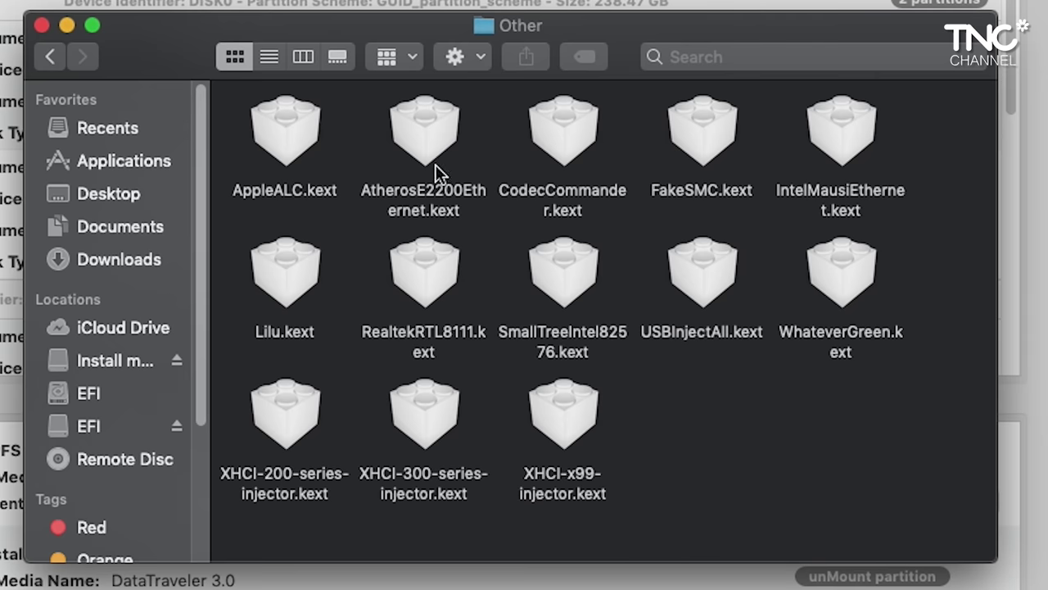
Delete AtherosE2200Ethernet.kext and IntelMausiEthernet.kext from the Other folder and put AppleIntelE1000e.kext and IntelMausiEthernet.kext from the desktop into it.
click(437, 124)
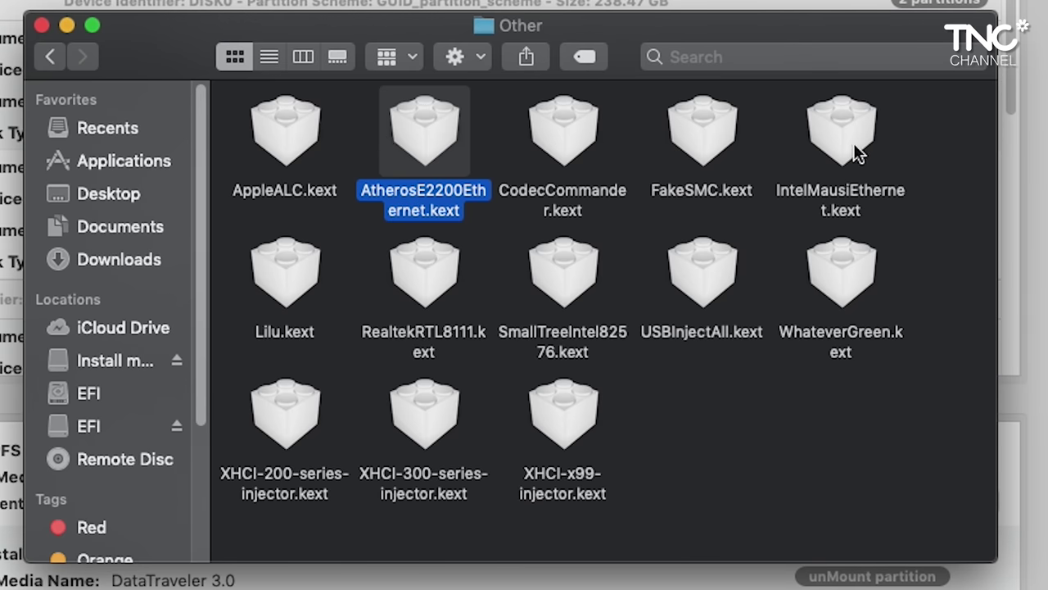
mouse_move(833, 129)
mouse_down()
mouse_move(835, 146)
mouse_move(822, 147)
mouse_up()
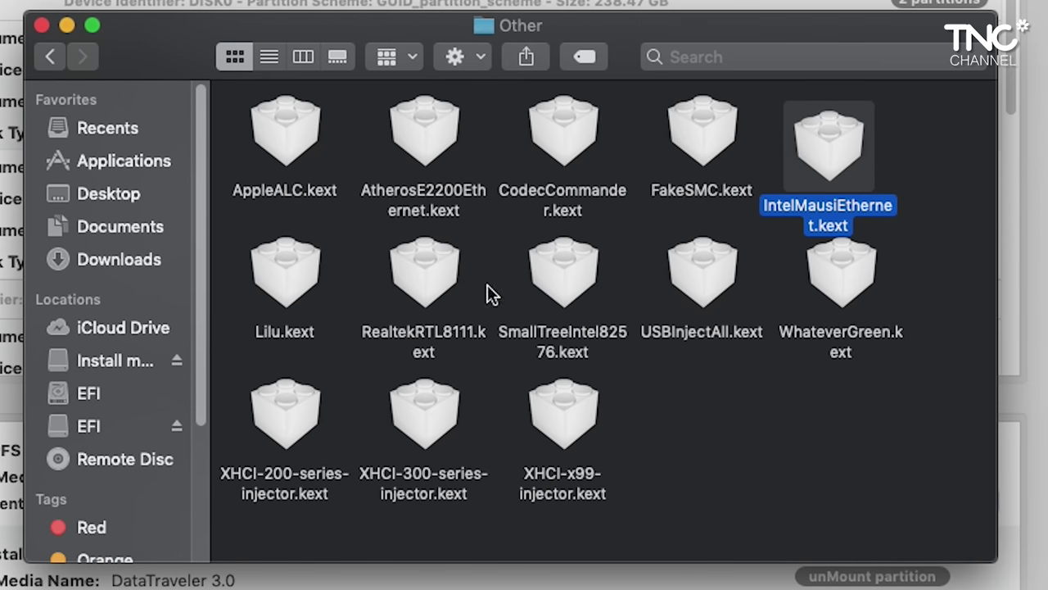
click(415, 140)
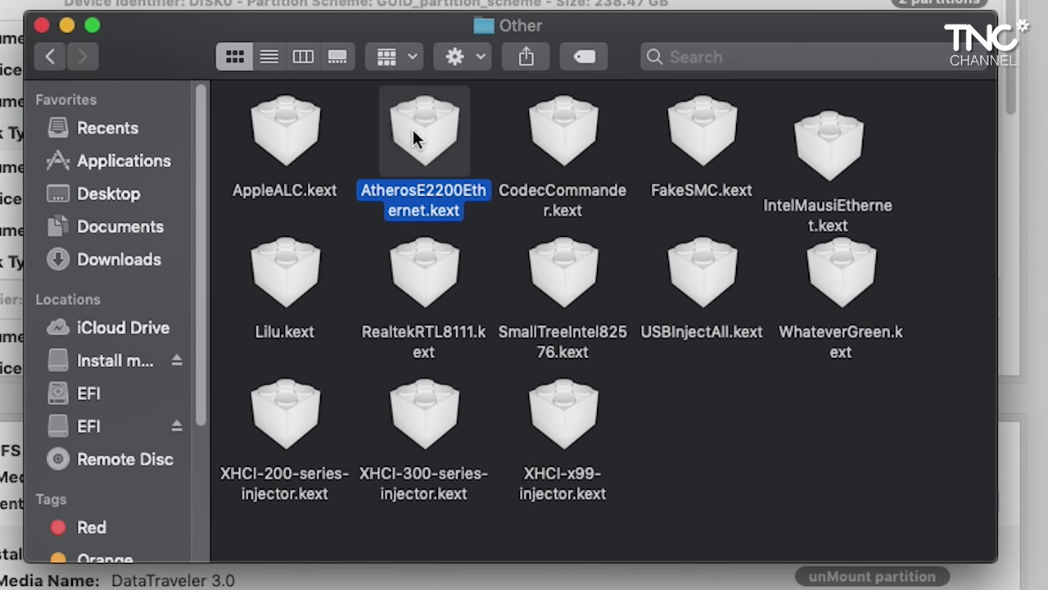
click(793, 418)
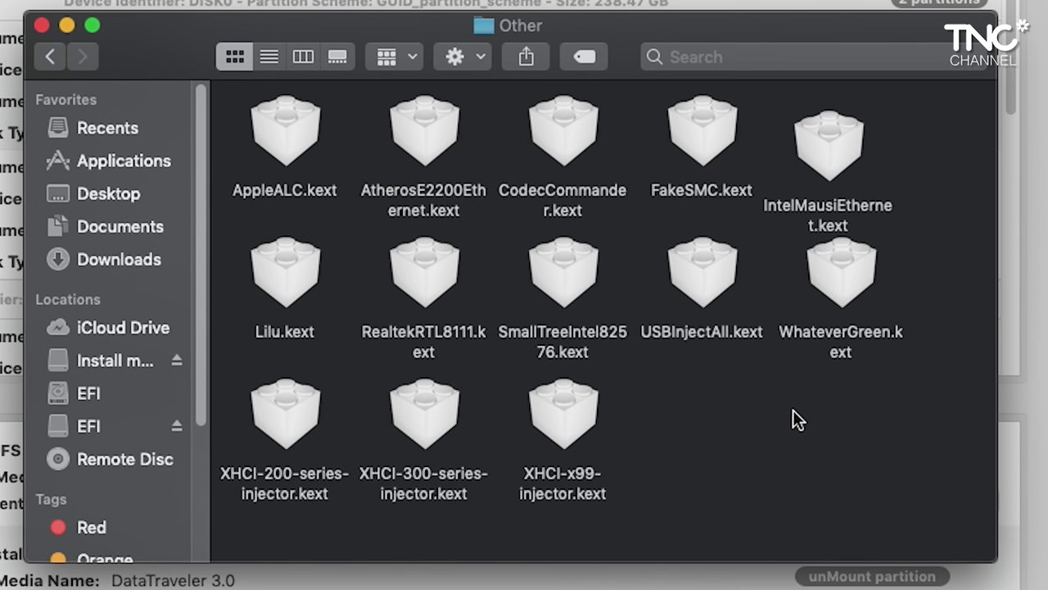
click(426, 140)
click(679, 394)
click(467, 205)
click(718, 471)
click(444, 187)
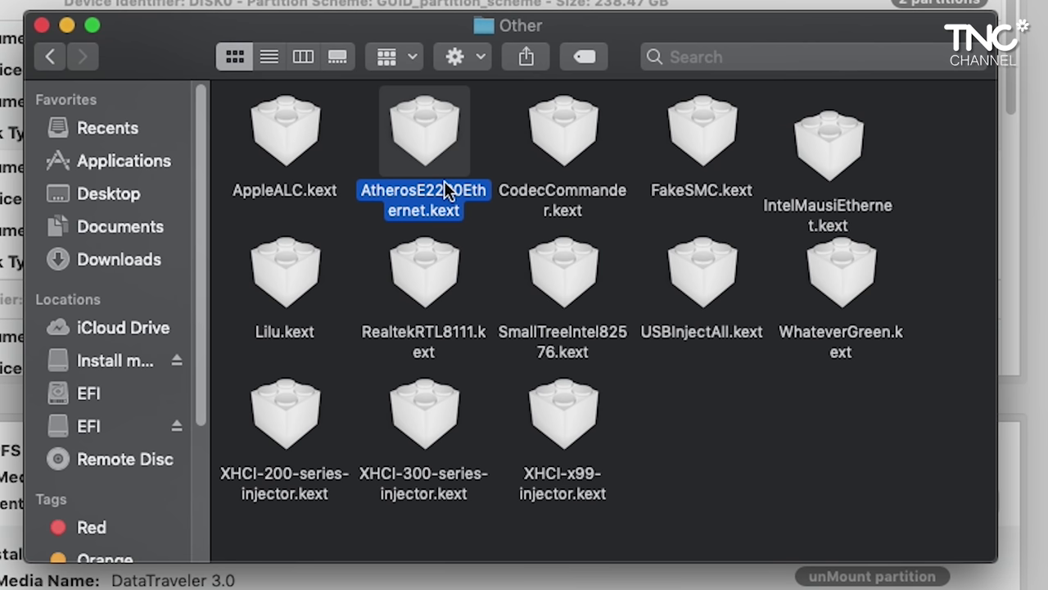
key(super+BackSpace)
click(844, 130)
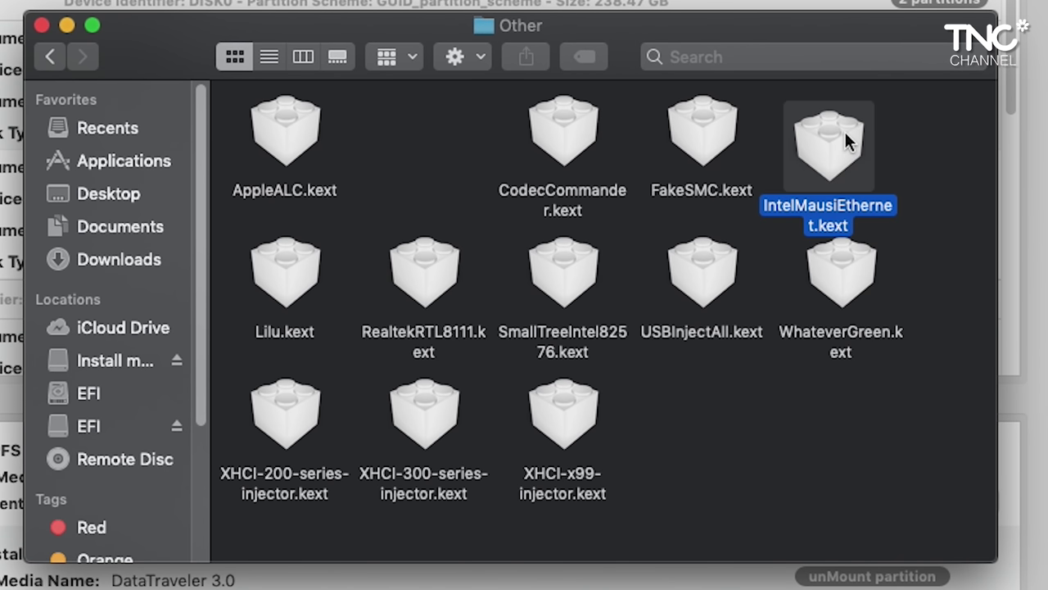
key(super+BackSpace)
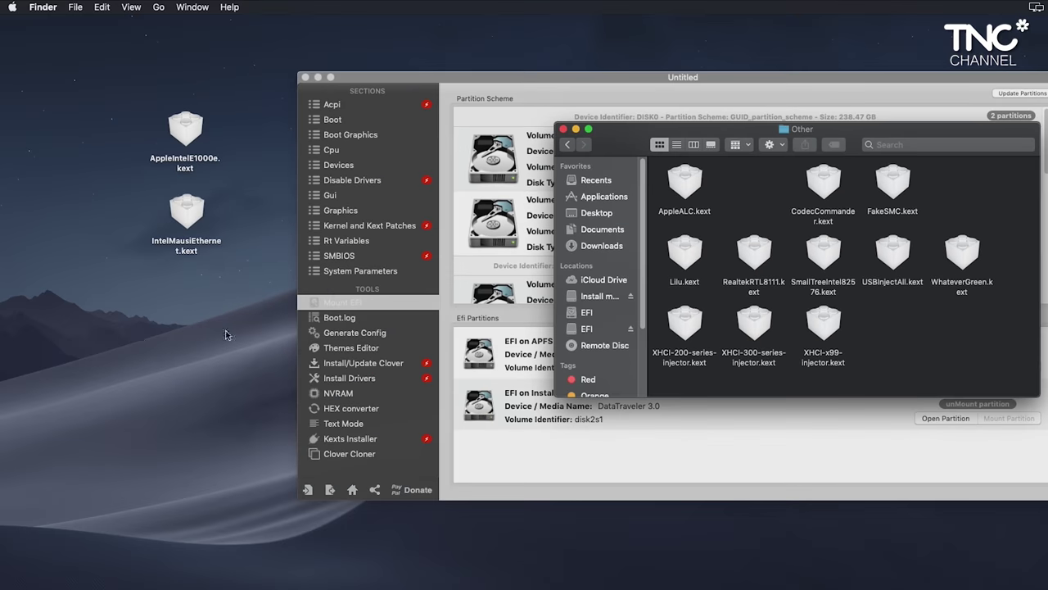
drag(227, 266, 741, 208)
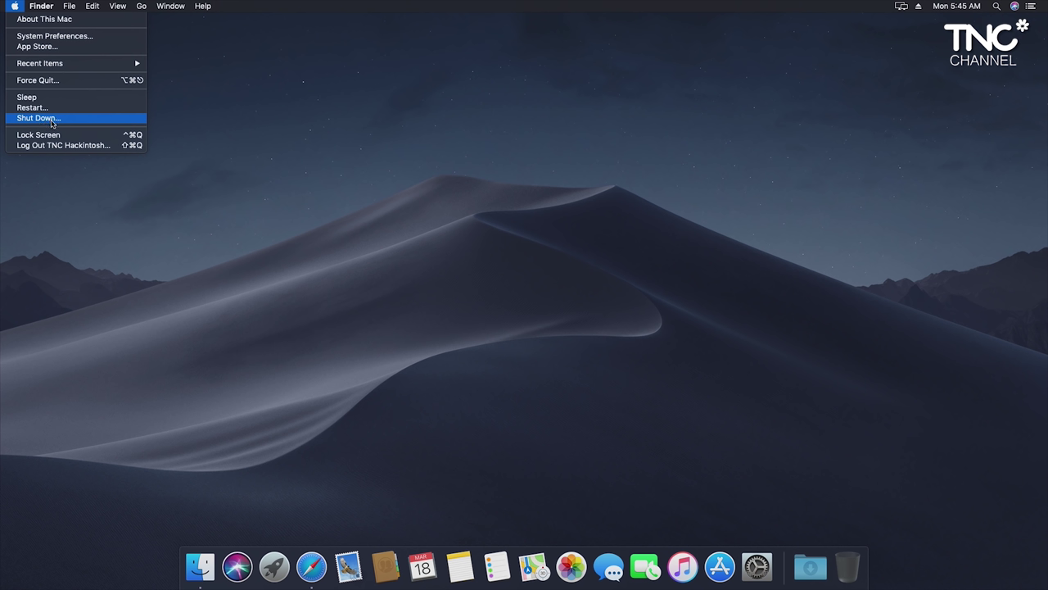
Shut down the computer and boot macOS from the TNC Channel drive in the Clover boot manager.
click(39, 118)
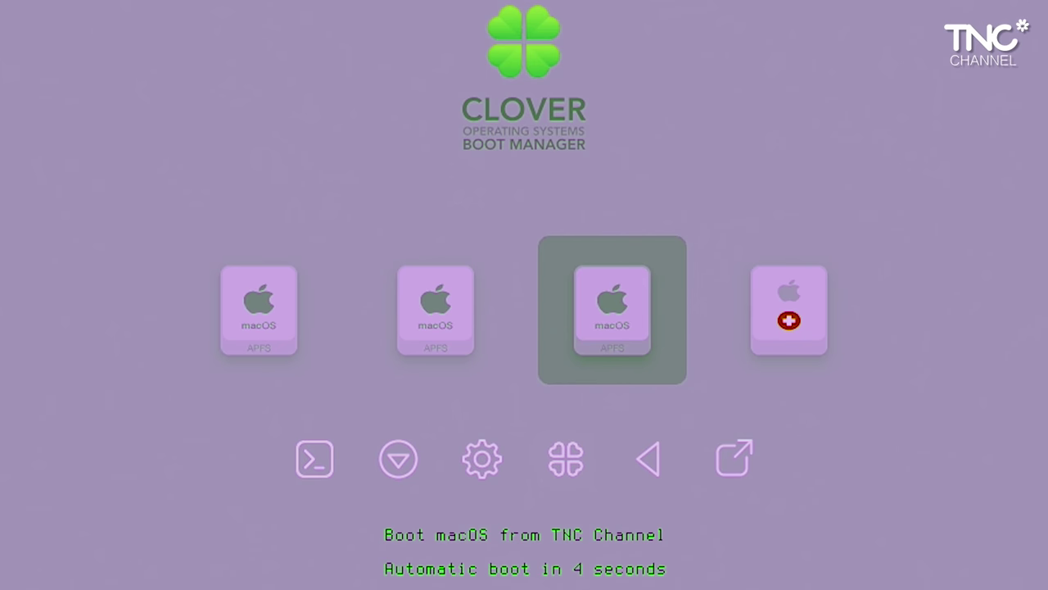
key(Left)
key(Left)
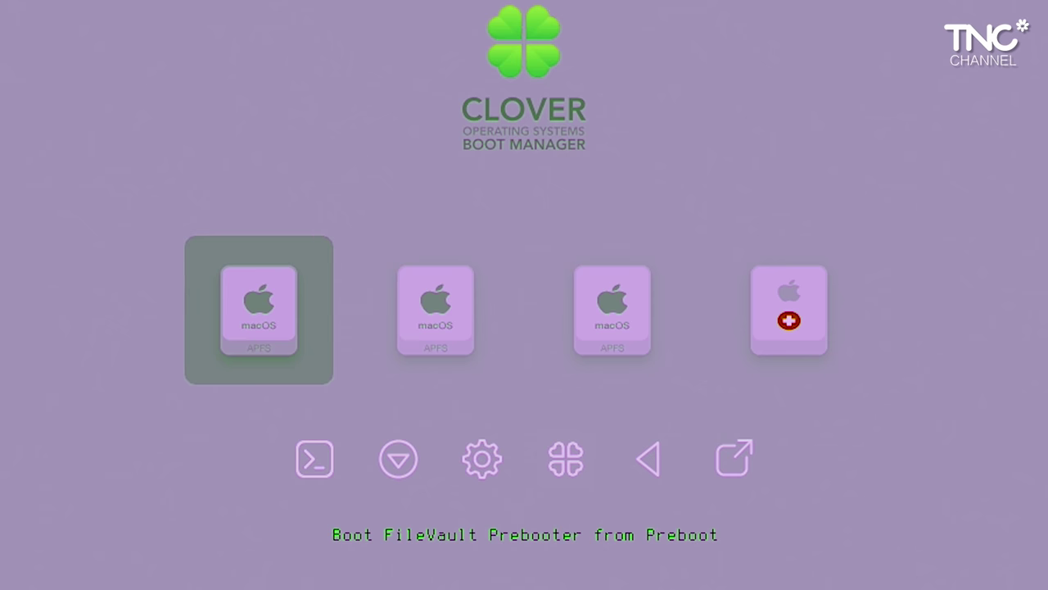
key(Right)
key(Right)
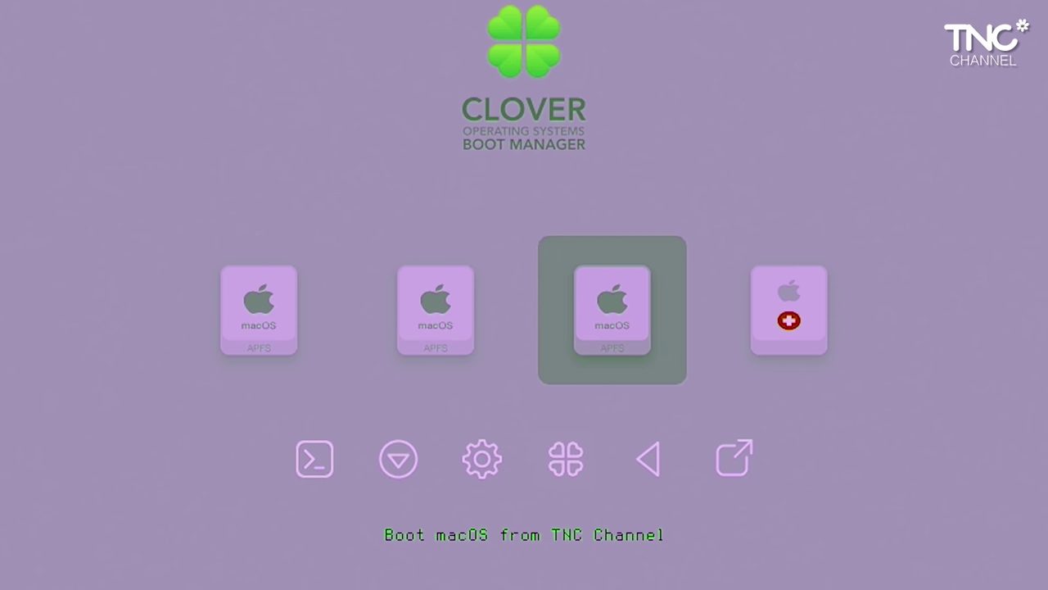
key(Return)
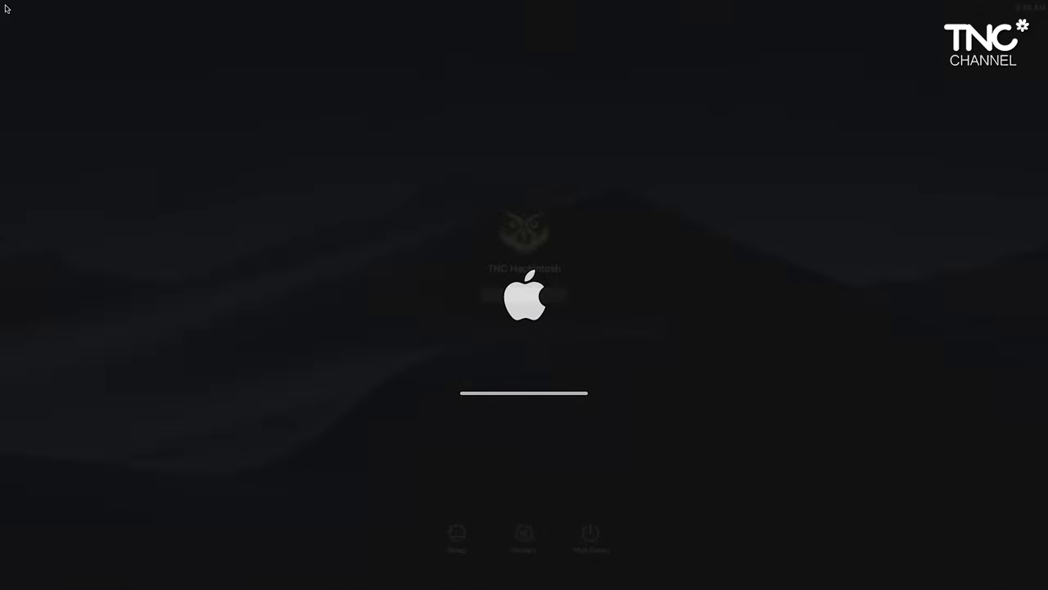
Log in to the macOS user account with the account password.
text(•••)
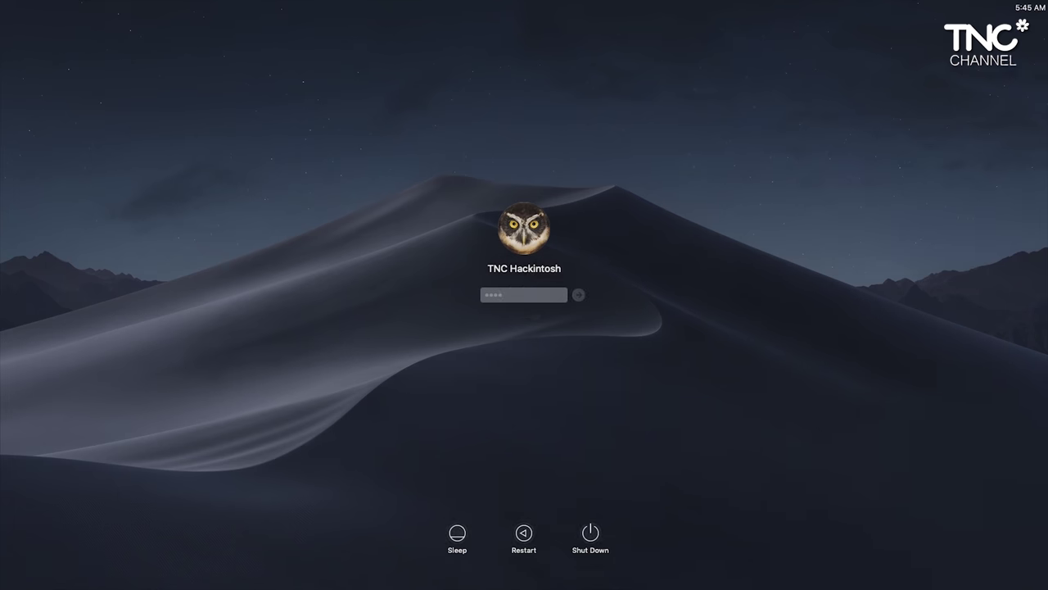
key(Return)
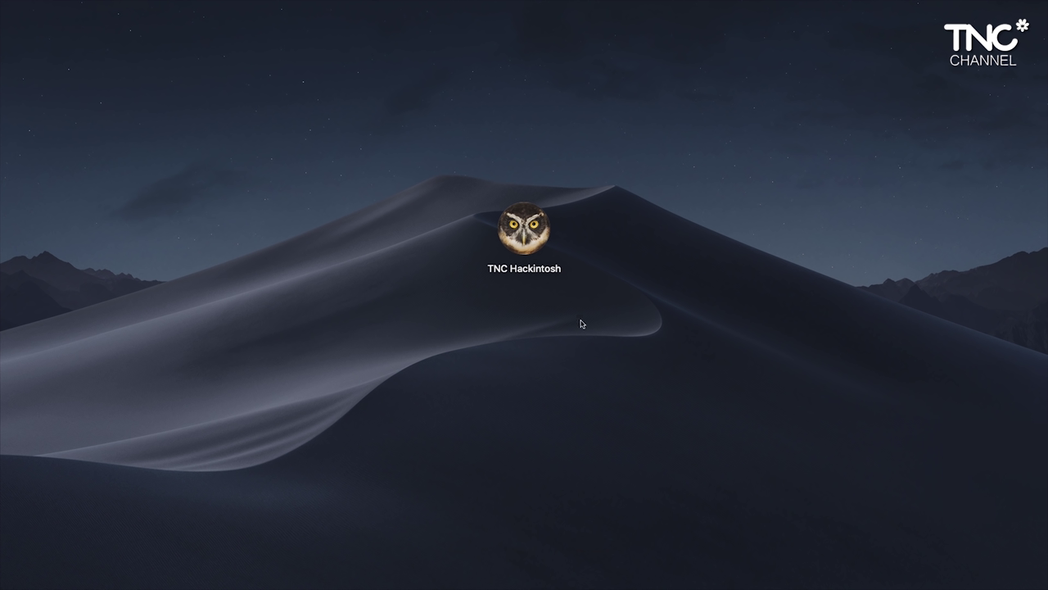
Open the Network settings in System Preferences and check the status of the Ethernet connection.
click(757, 566)
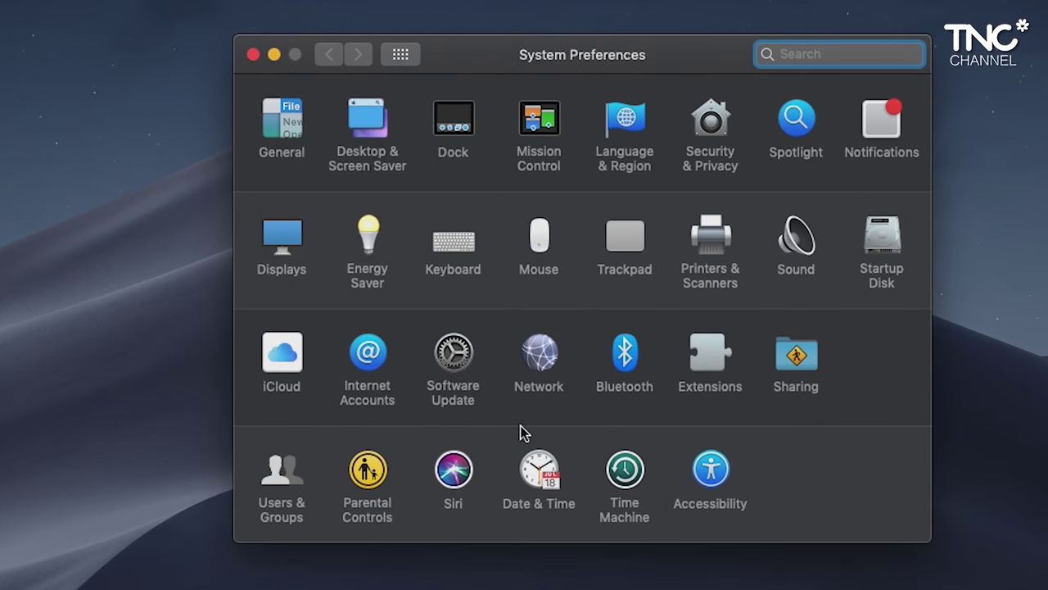
click(537, 360)
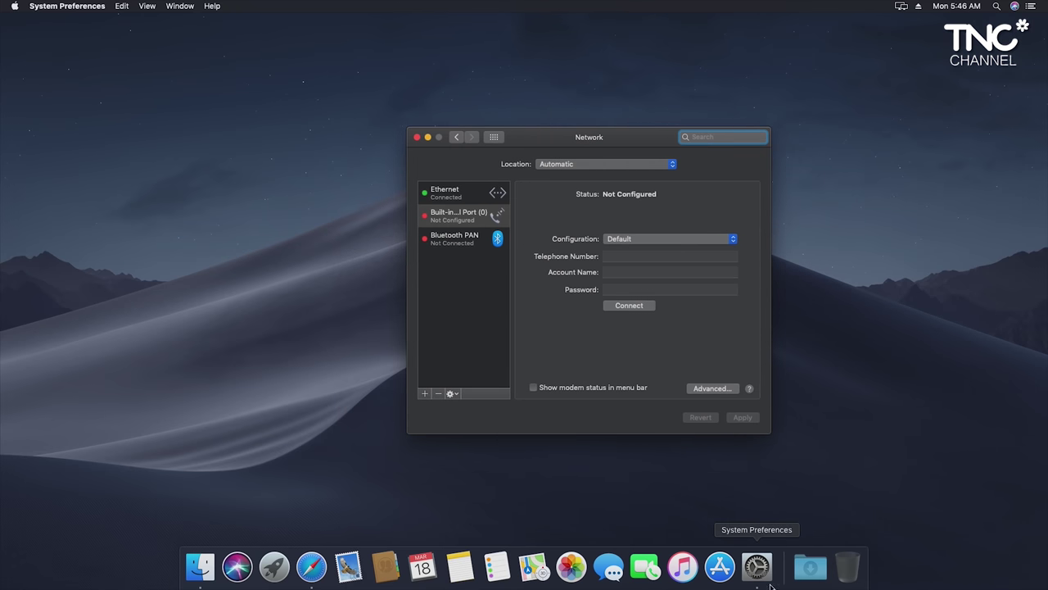
click(456, 140)
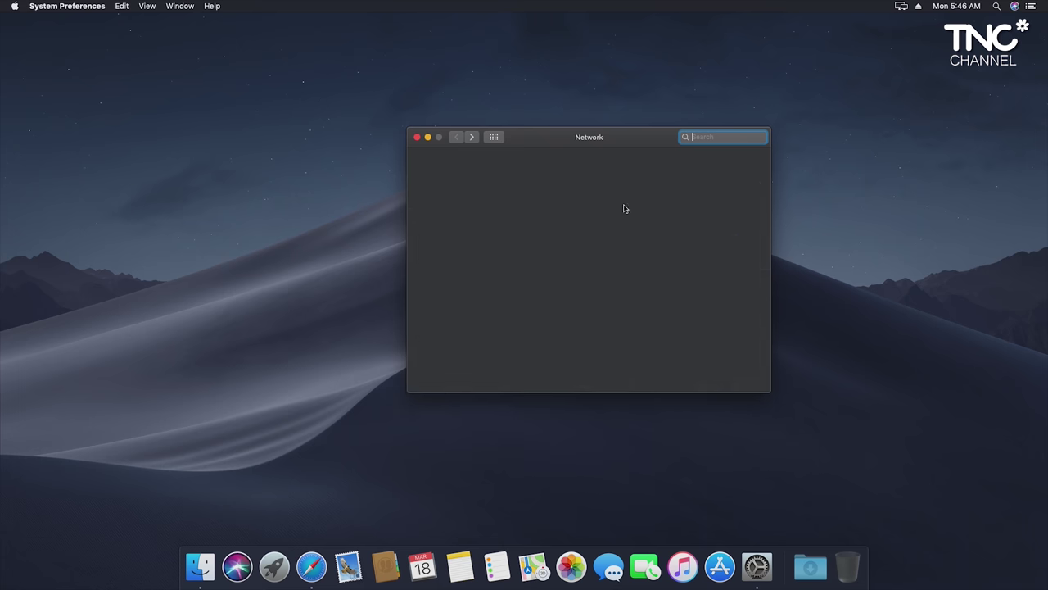
click(417, 136)
click(754, 566)
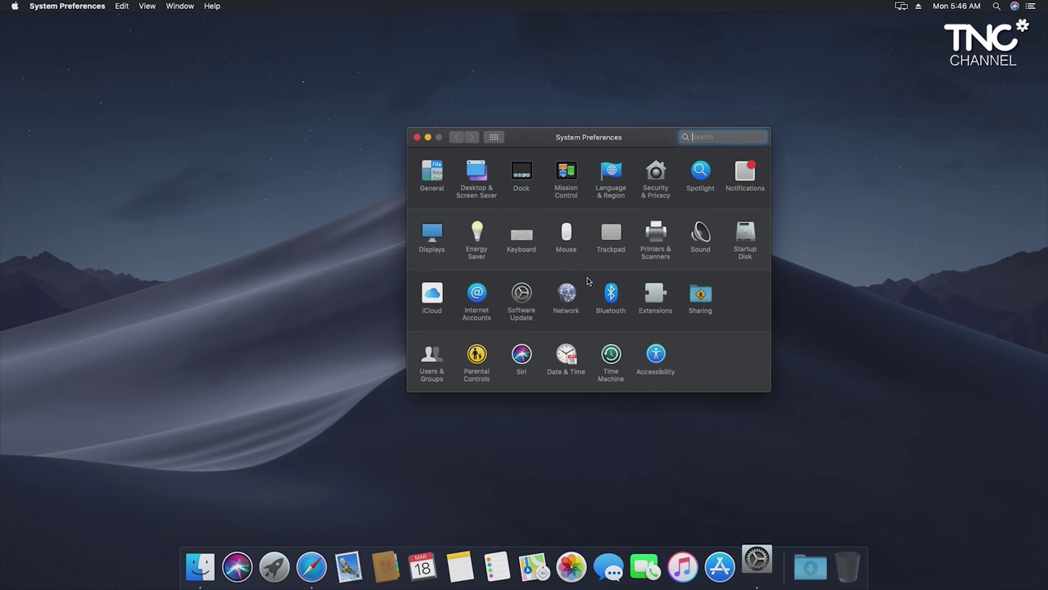
click(568, 295)
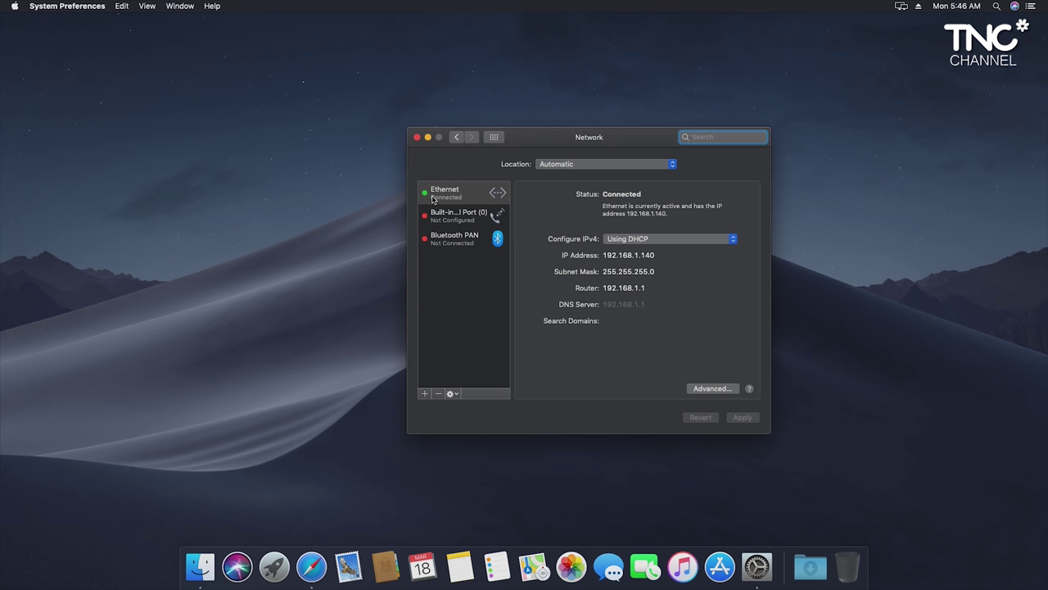
Switch to Safari, load tncstore.vn to test the internet connection, and close the browser window.
click(311, 566)
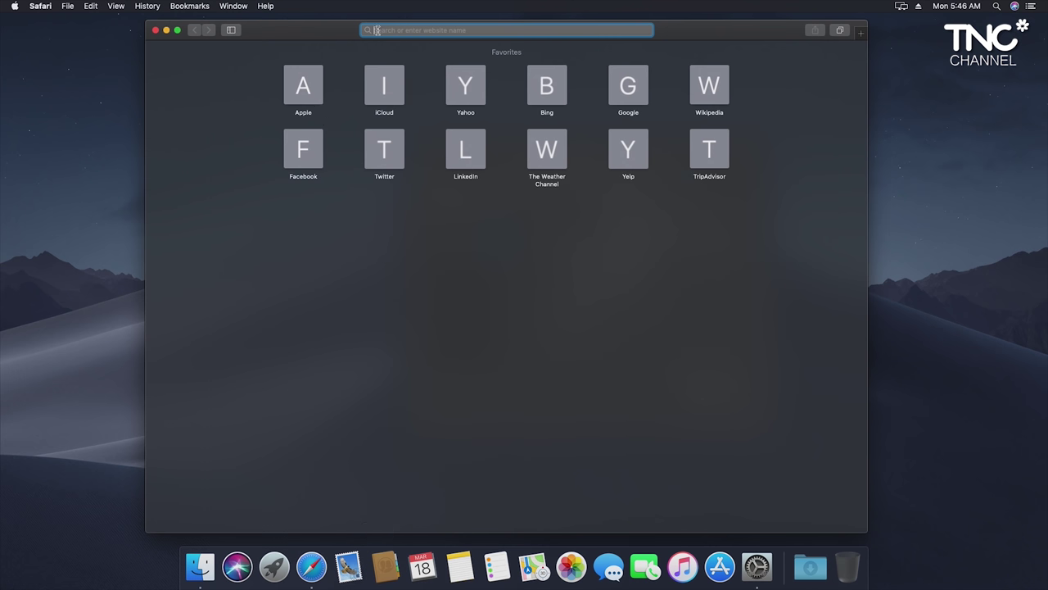
text(tnc)
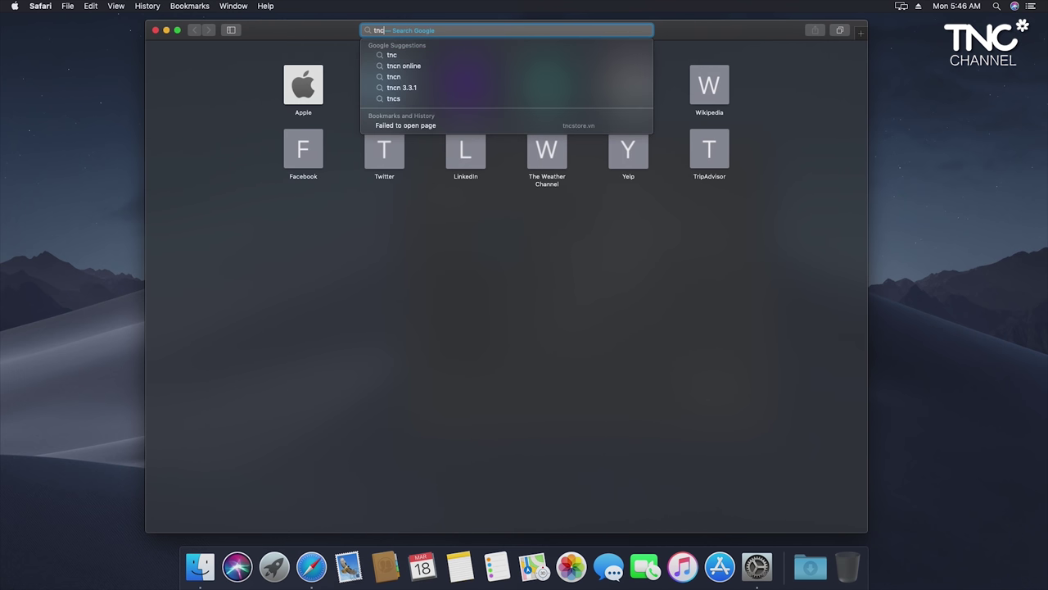
text(store.vn)
key(Return)
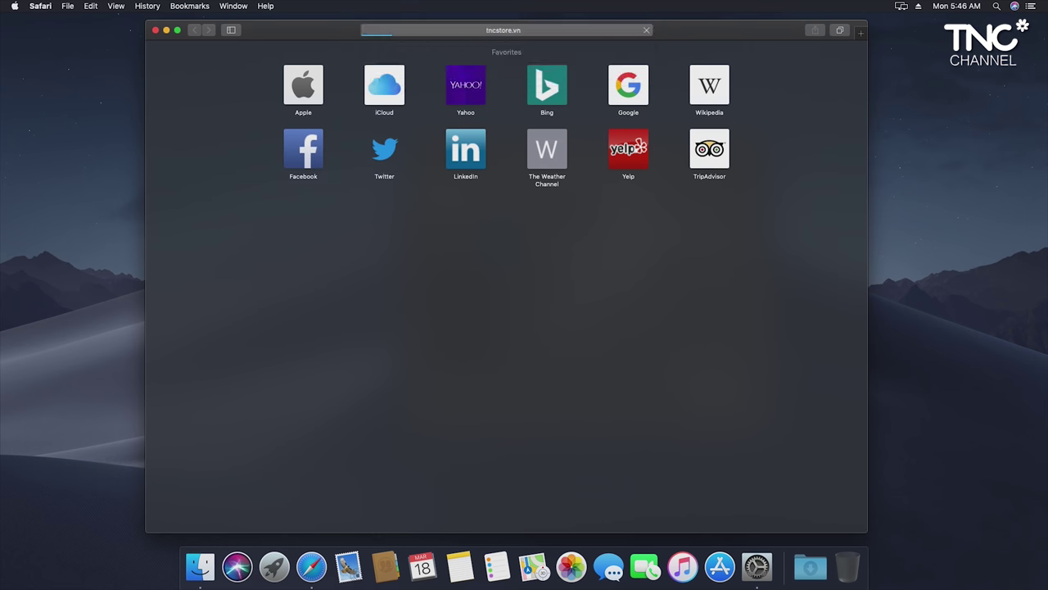
scroll(483, 354, down, 5)
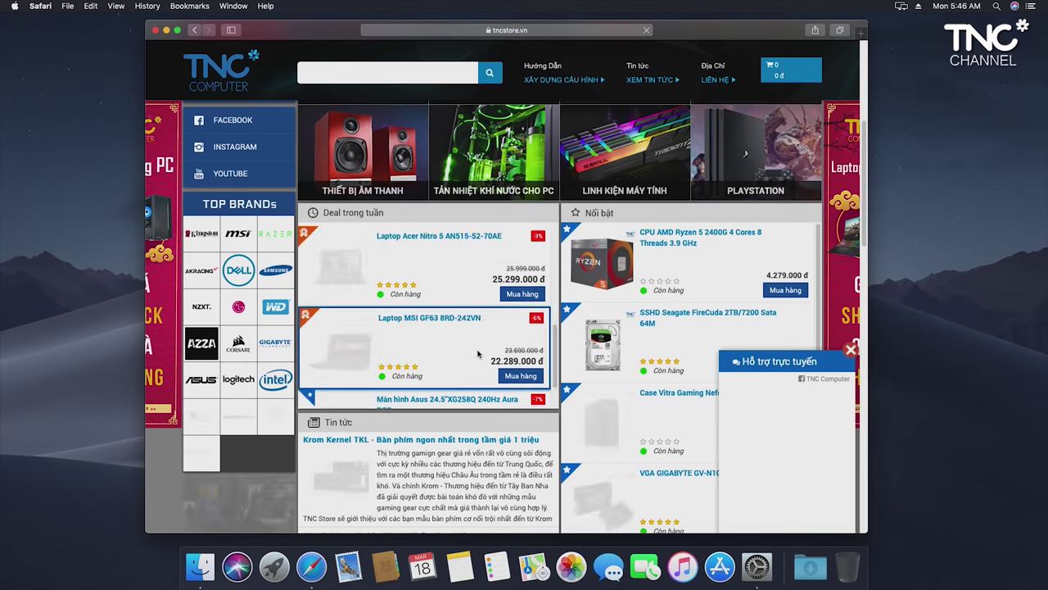
scroll(483, 353, down, 4)
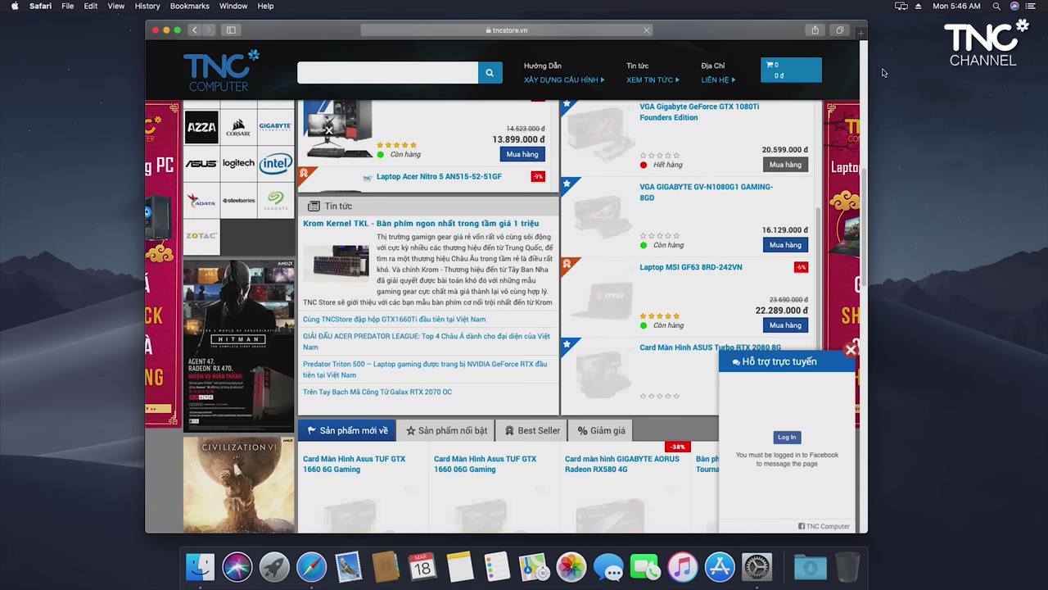
click(155, 30)
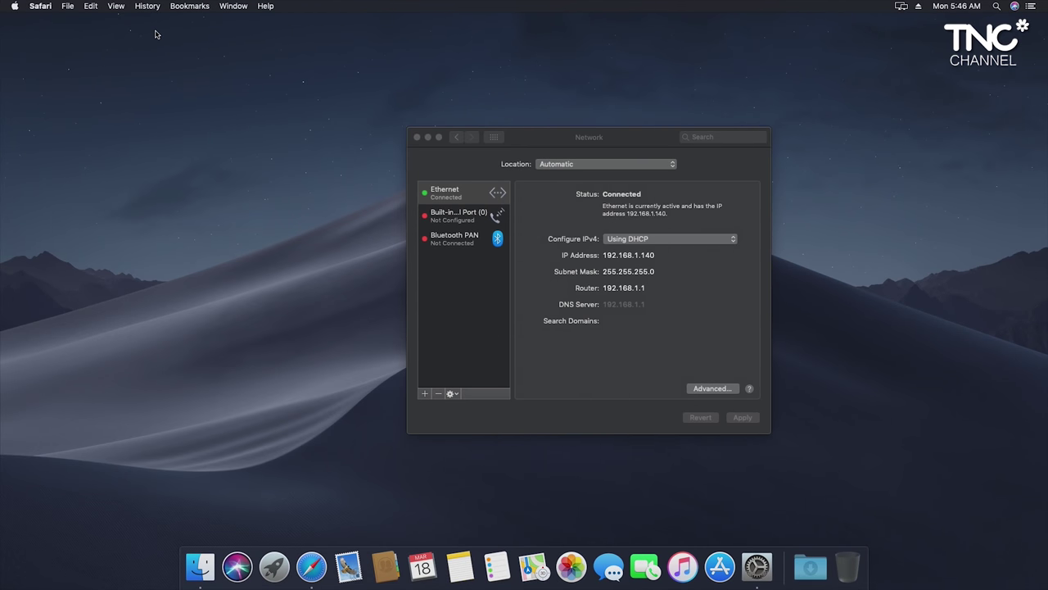
Close the Network settings window of System Preferences.
drag(532, 136, 410, 108)
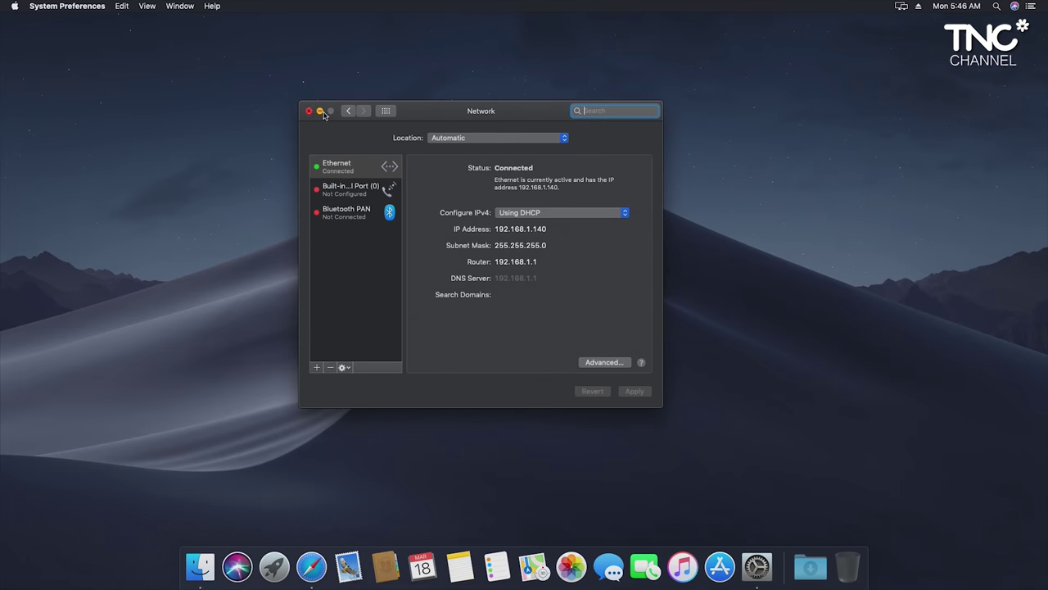
click(311, 111)
right_click(286, 167)
right_click(229, 113)
click(172, 157)
drag(145, 124, 786, 514)
drag(82, 211, 870, 181)
right_click(340, 125)
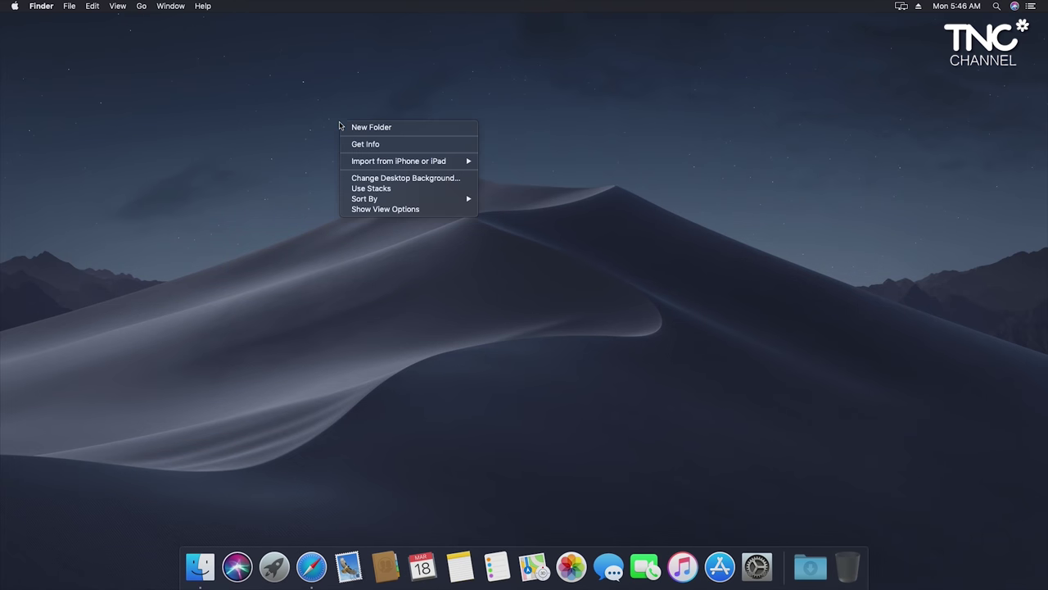